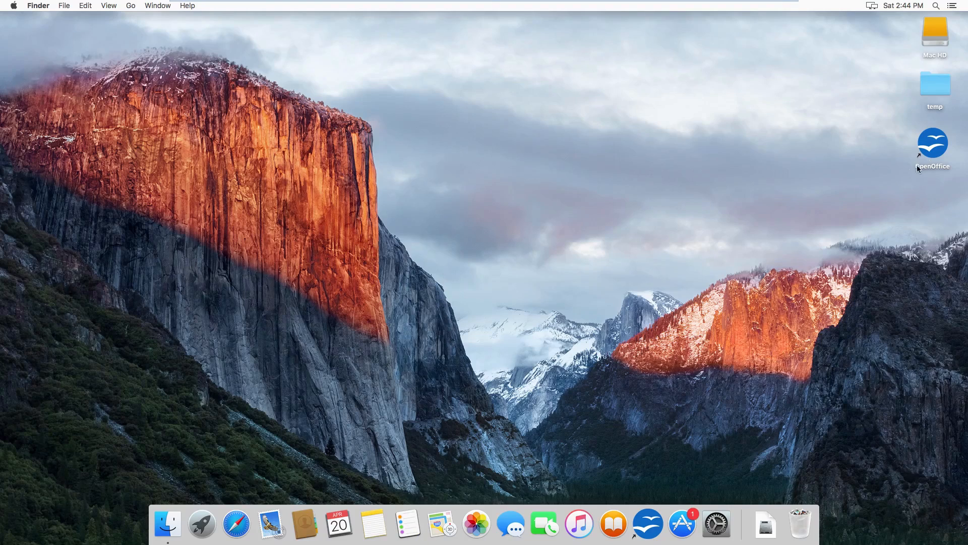
Launch OpenOffice from the desktop, create a new text document, and make its window full screen
double_click(939, 154)
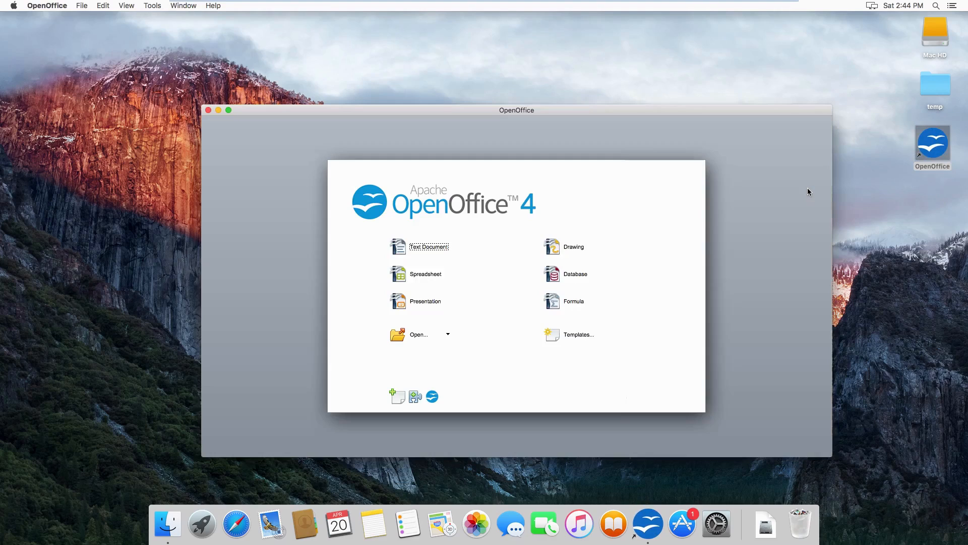
click(428, 247)
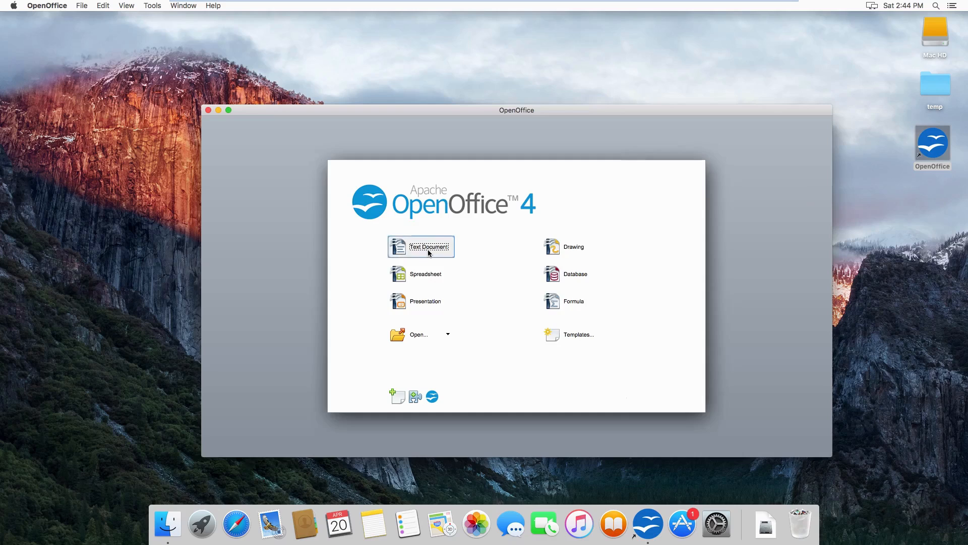
click(228, 110)
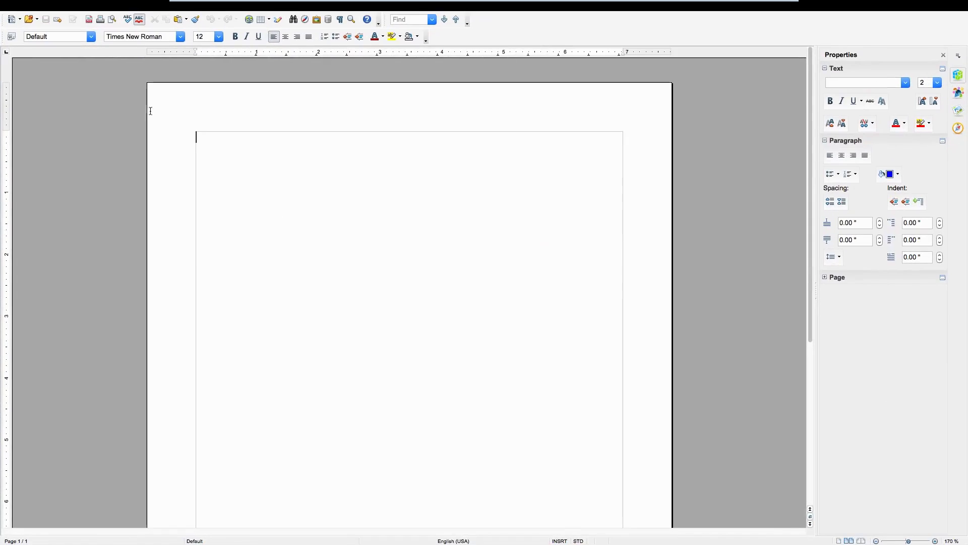
Try the Styles and Formatting window in full-screen mode, close it, and quit OpenOffice
click(12, 41)
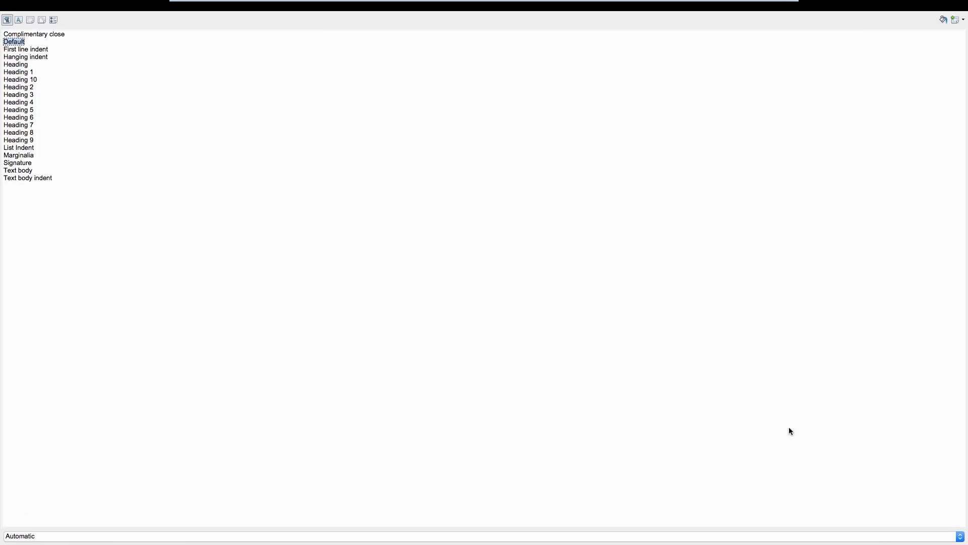
click(275, 118)
key(super+t)
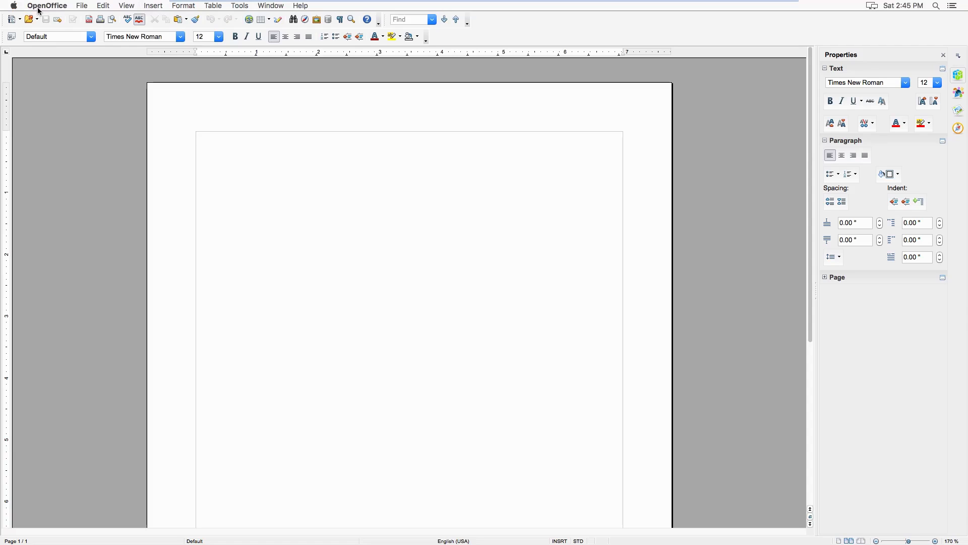
click(39, 10)
click(49, 99)
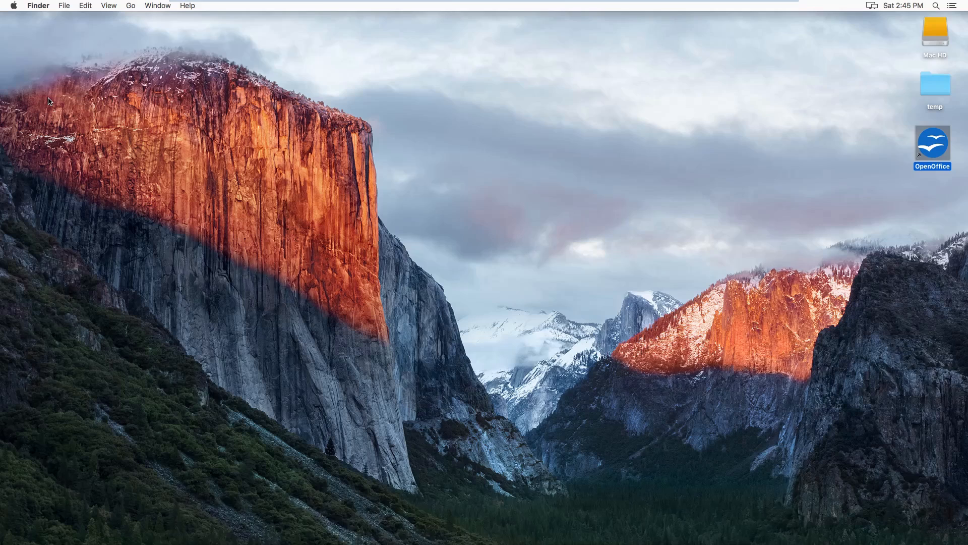
Relaunch OpenOffice, enlarge its start window to fill the desktop above the Dock without full-screen mode, and close it
click(941, 152)
double_click(941, 152)
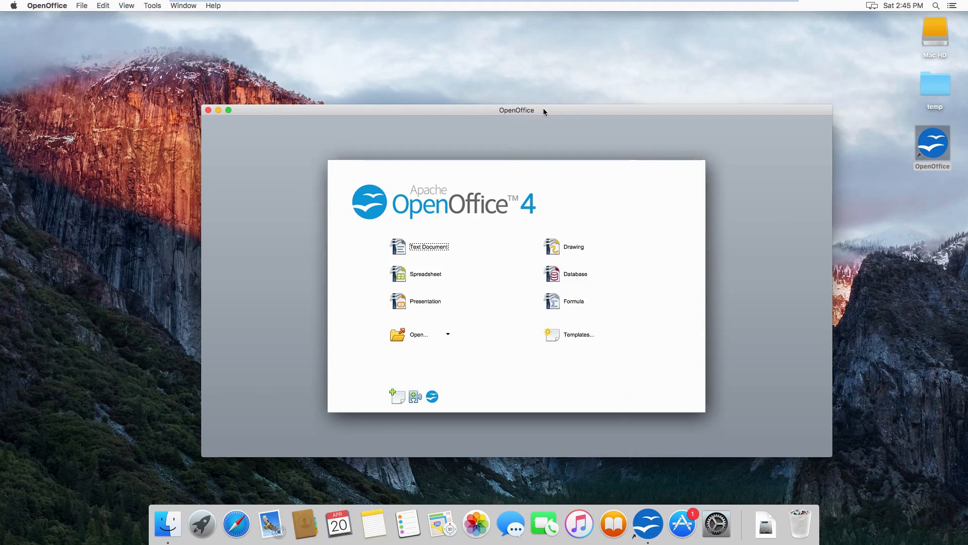
drag(543, 108, 346, 20)
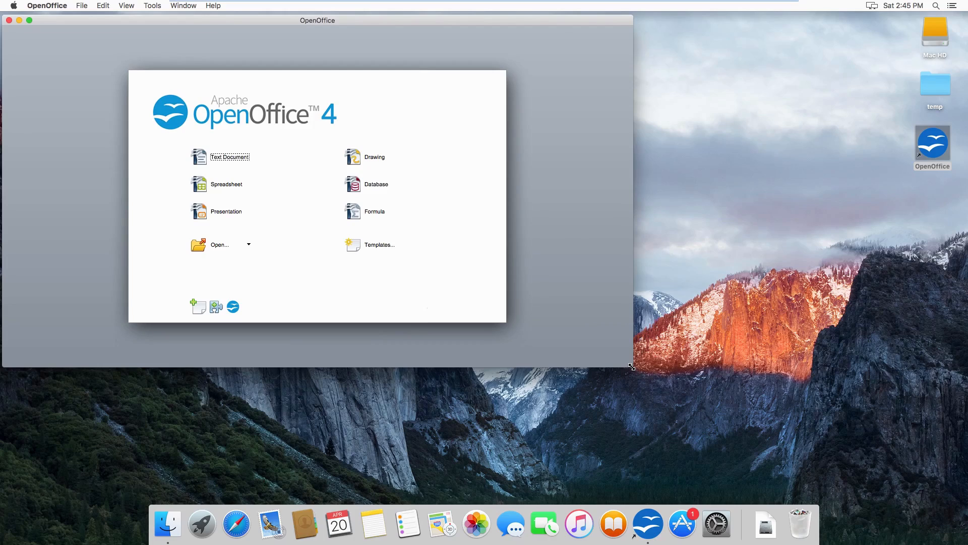
drag(631, 367, 961, 497)
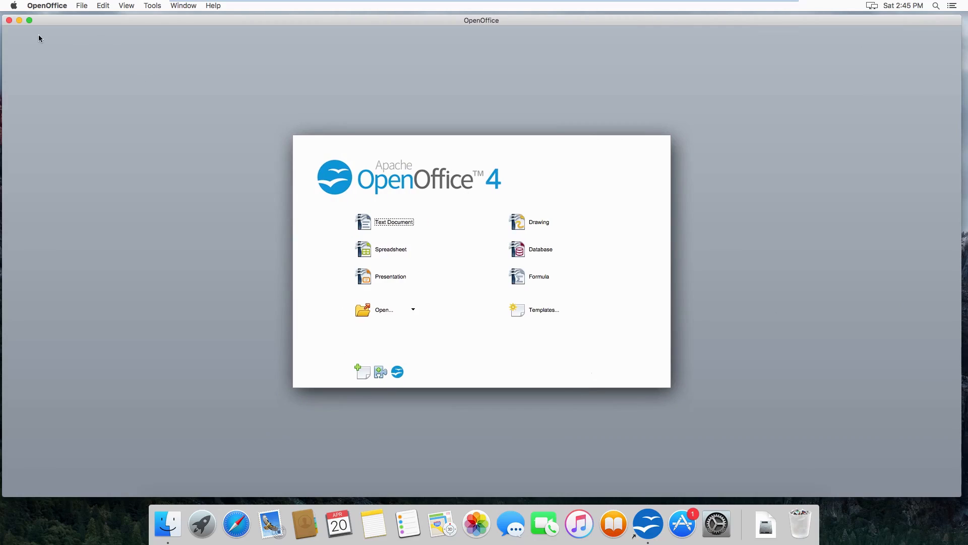
click(9, 21)
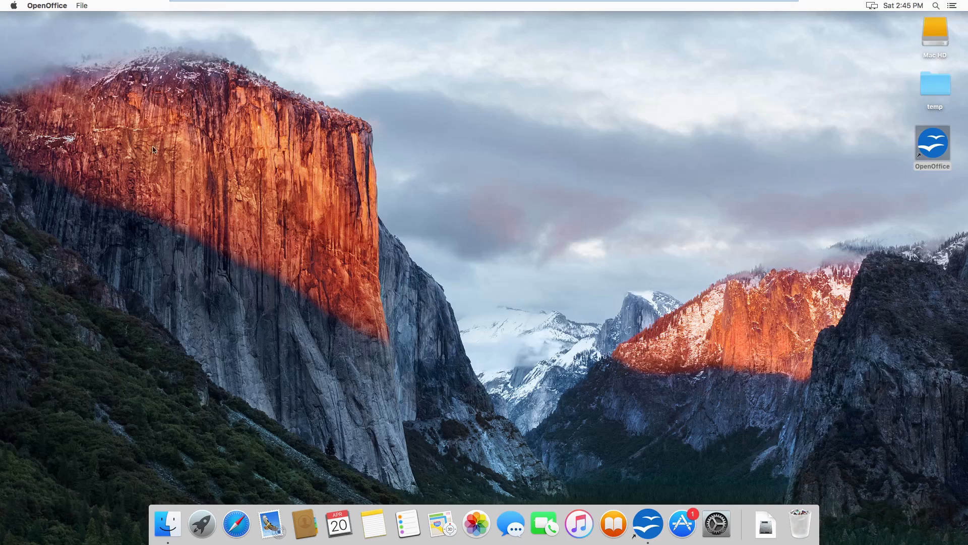
click(377, 205)
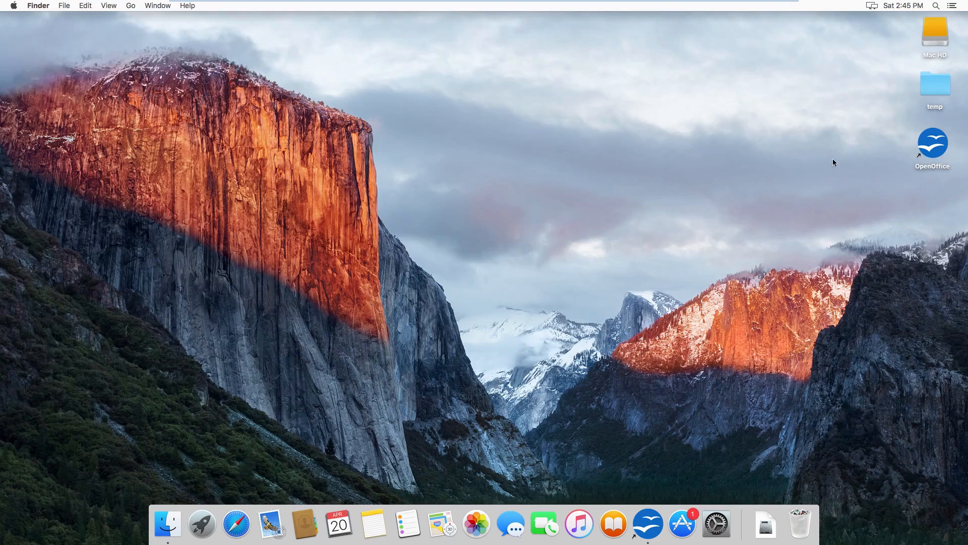
Reopen OpenOffice with a new text document and shrink the Styles and Formatting window to a compact size before closing it
double_click(930, 149)
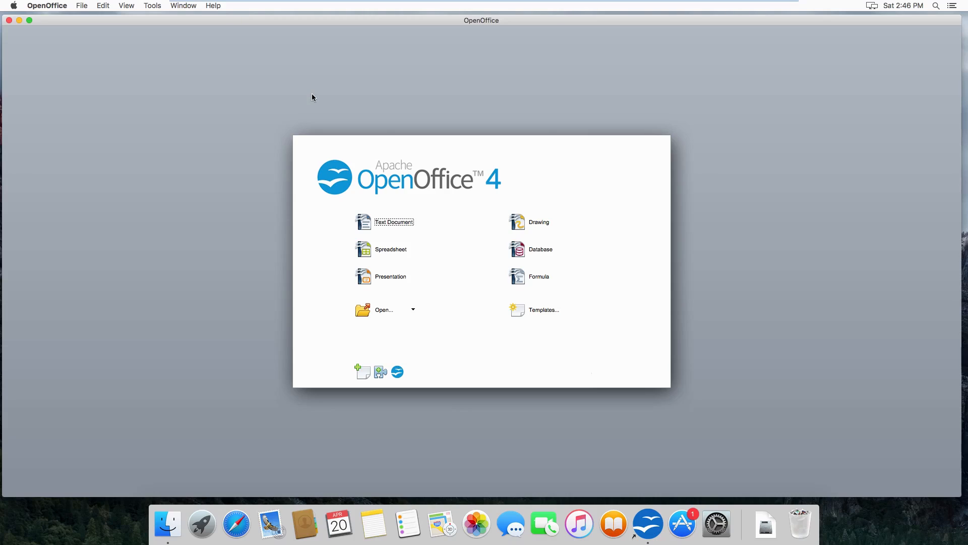
key(Return)
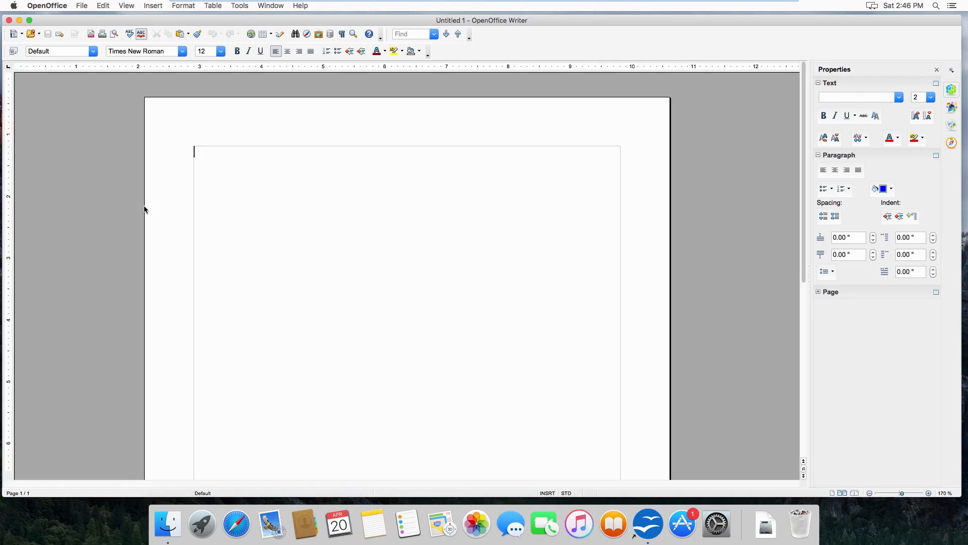
click(14, 51)
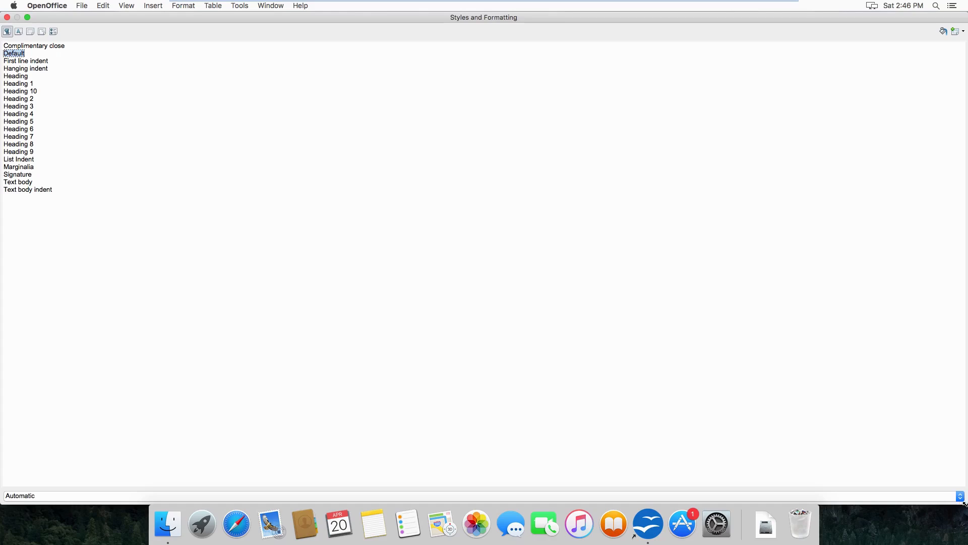
drag(964, 503, 134, 263)
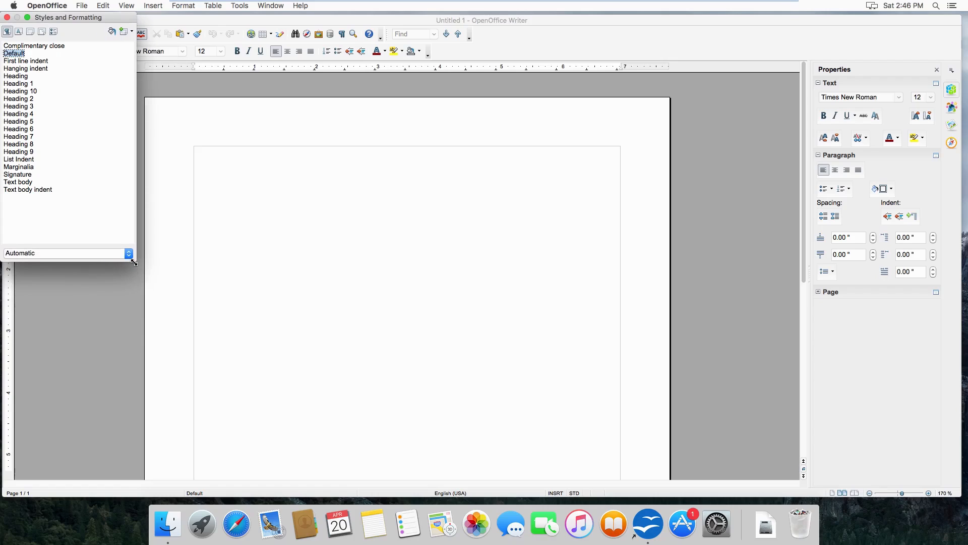
click(7, 18)
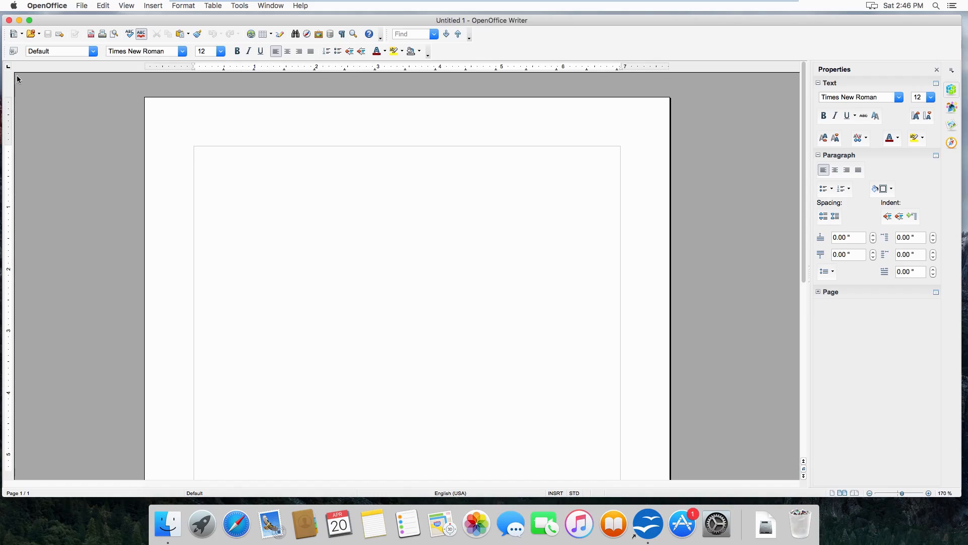
Reposition the Styles and Formatting window over the page's right edge, check that it reopens there, and quit OpenOffice
click(13, 52)
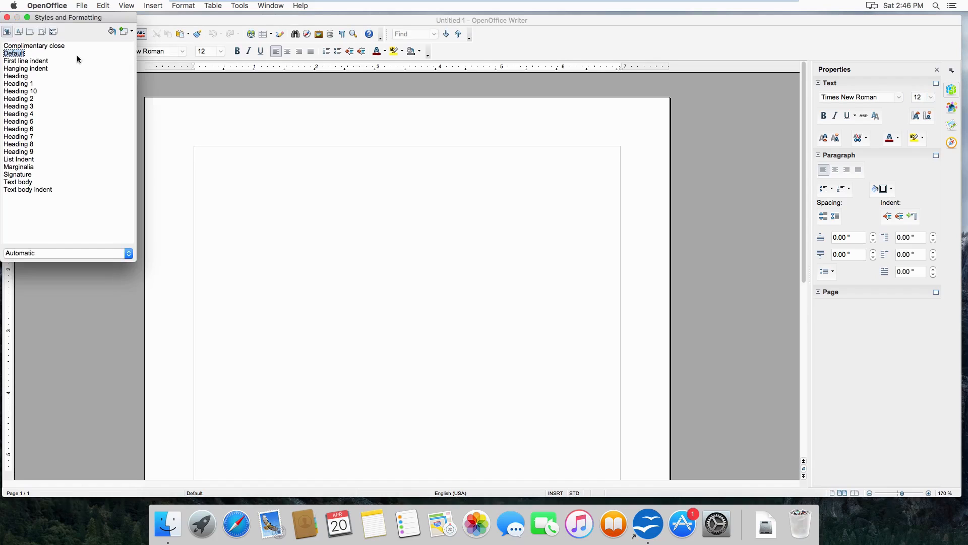
drag(77, 17, 745, 97)
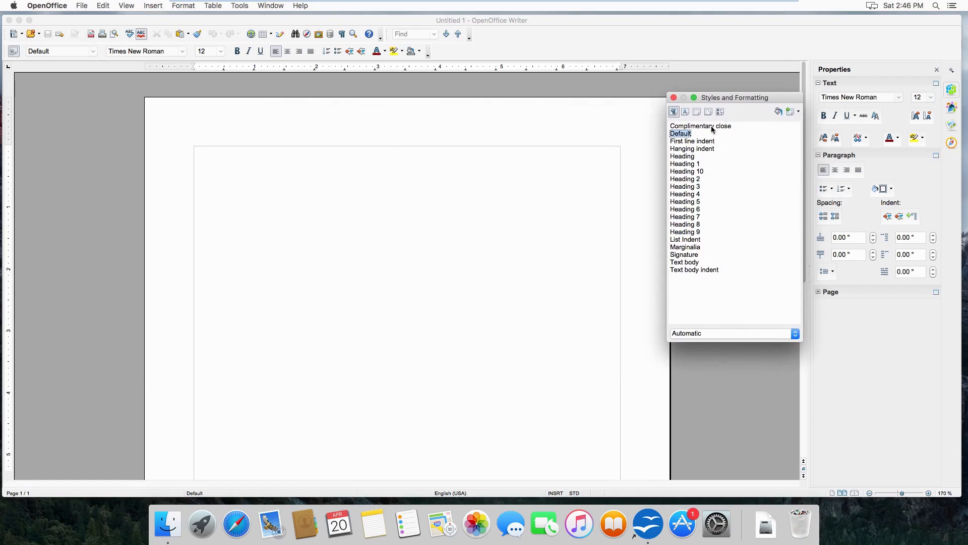
click(674, 98)
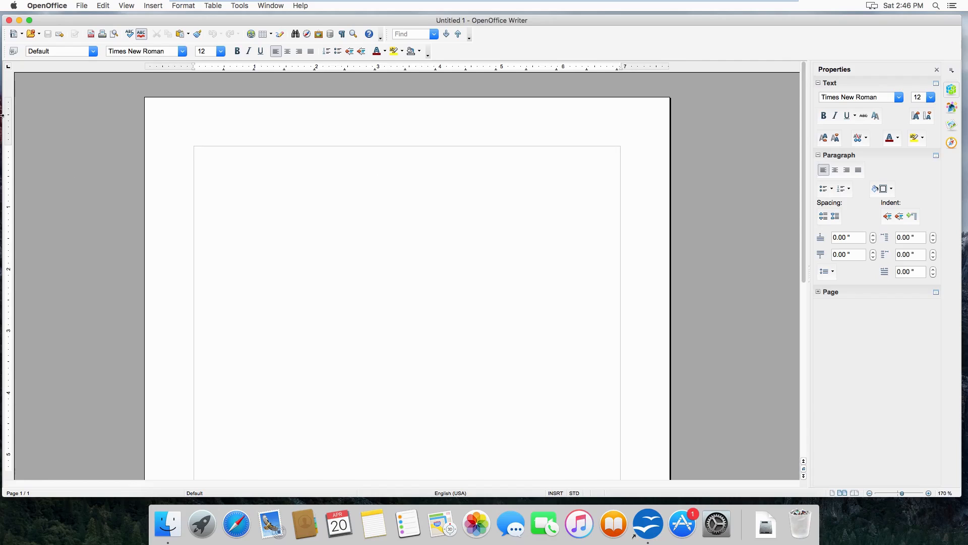
click(13, 55)
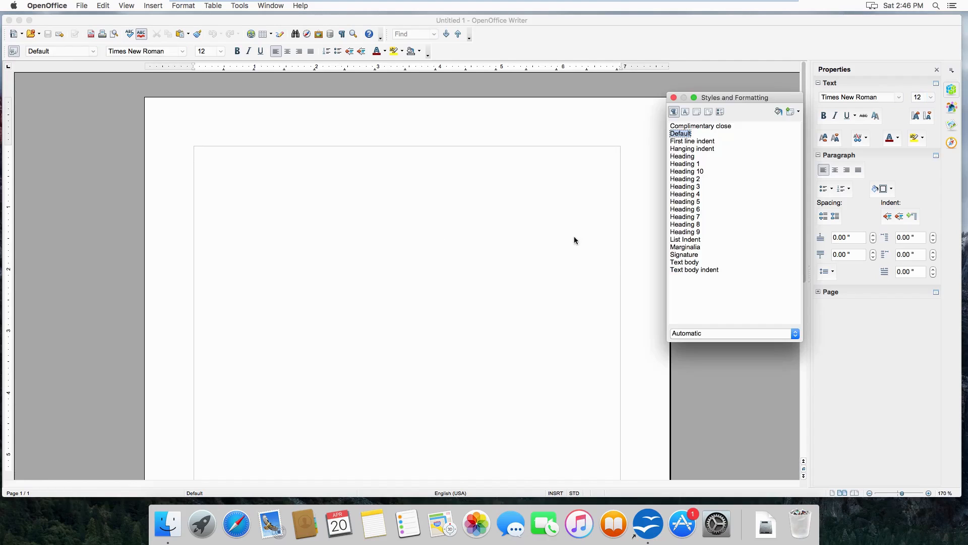
click(674, 97)
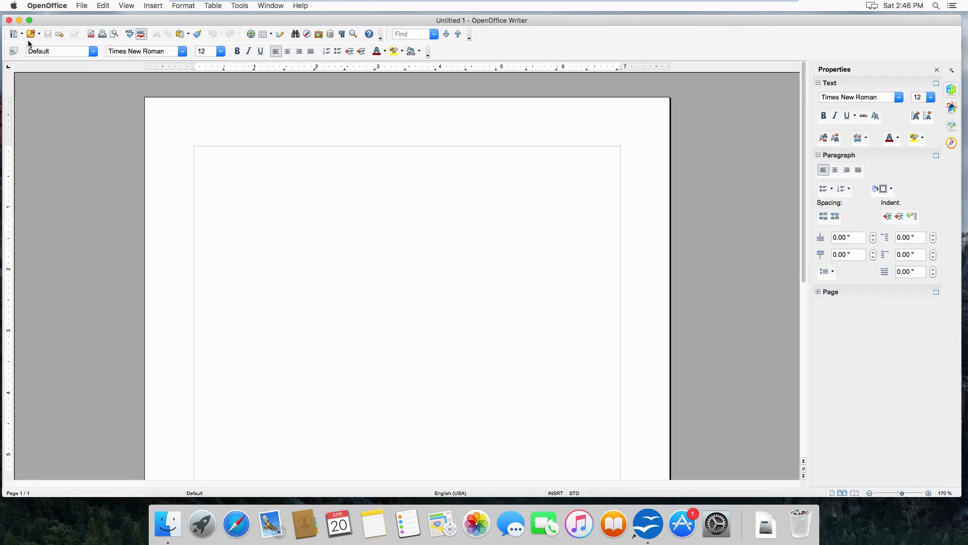
click(46, 6)
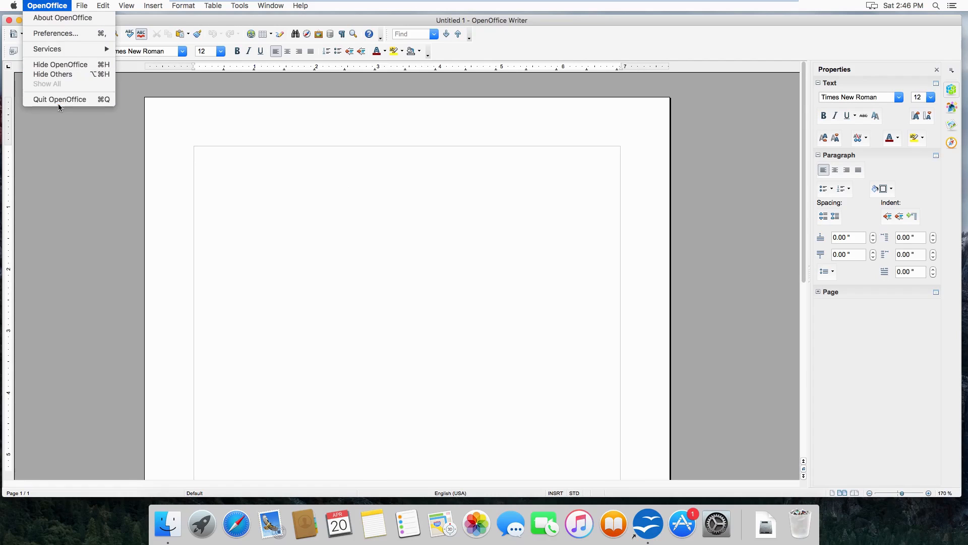
click(59, 100)
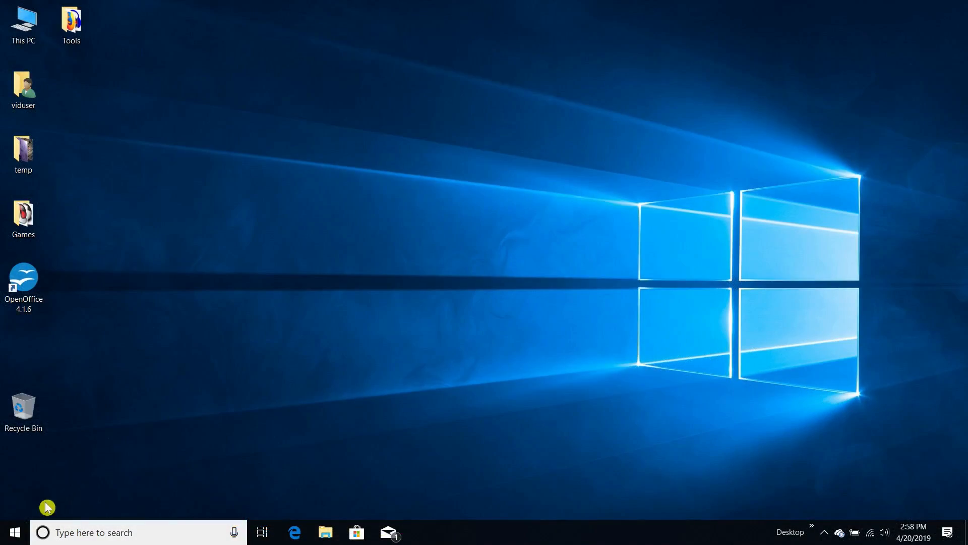
Launch OpenOffice 4.1.6 on the Windows desktop with a new text document and maximize the Writer window
double_click(32, 294)
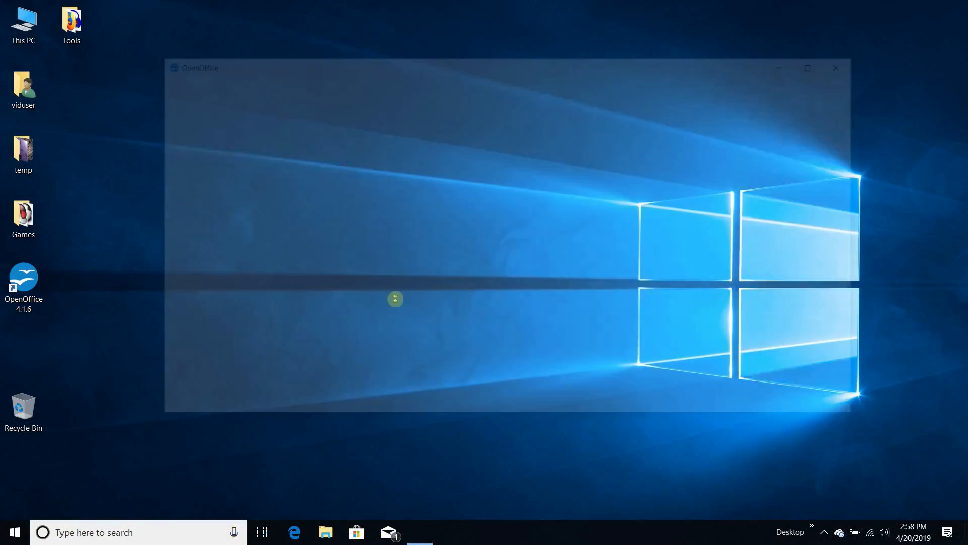
click(368, 201)
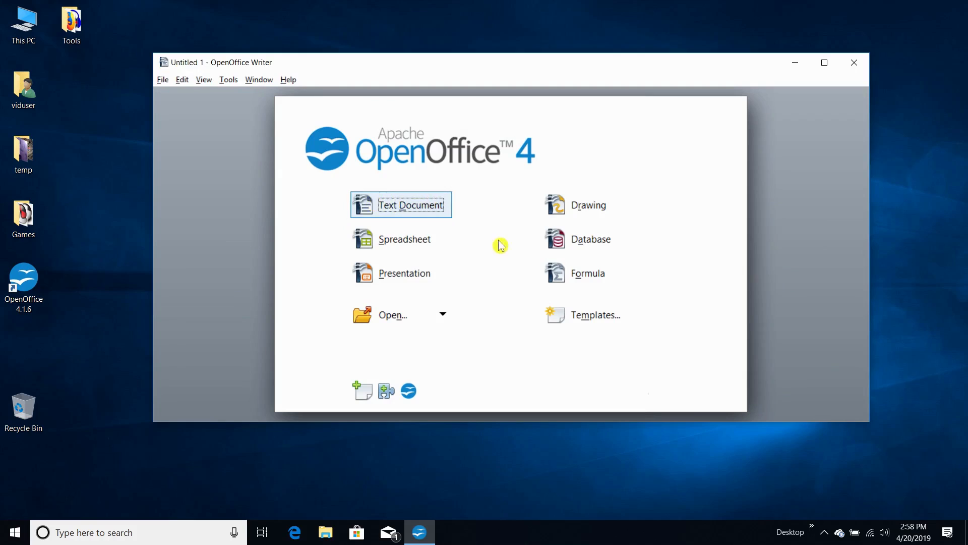
click(826, 62)
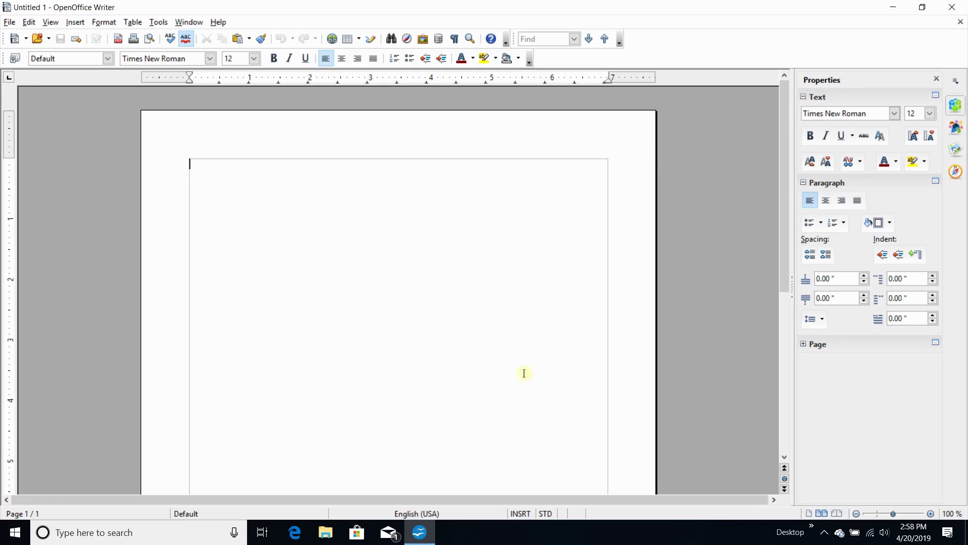
Switch to the Edge browser and open the website getlorem.com
click(295, 532)
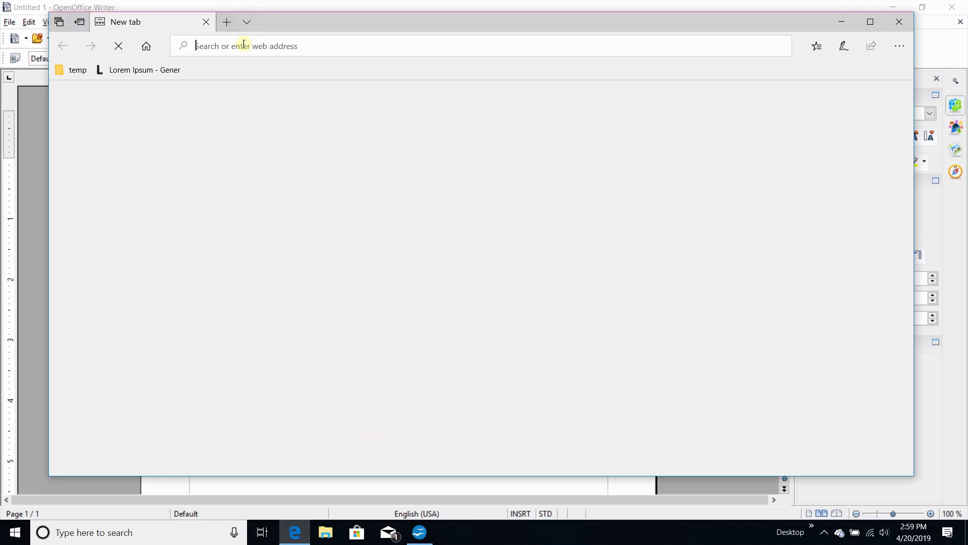
text(getlorem.com/)
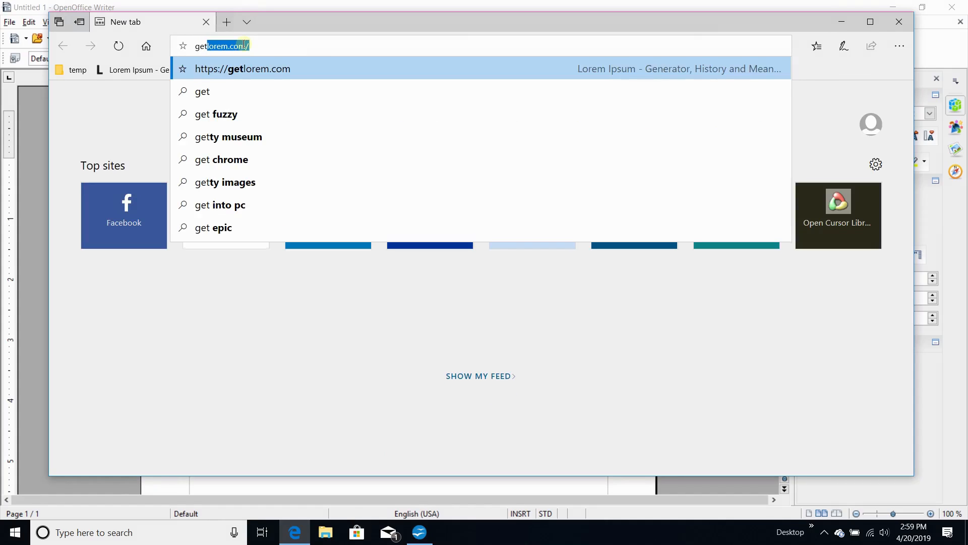
key(Right)
key(Return)
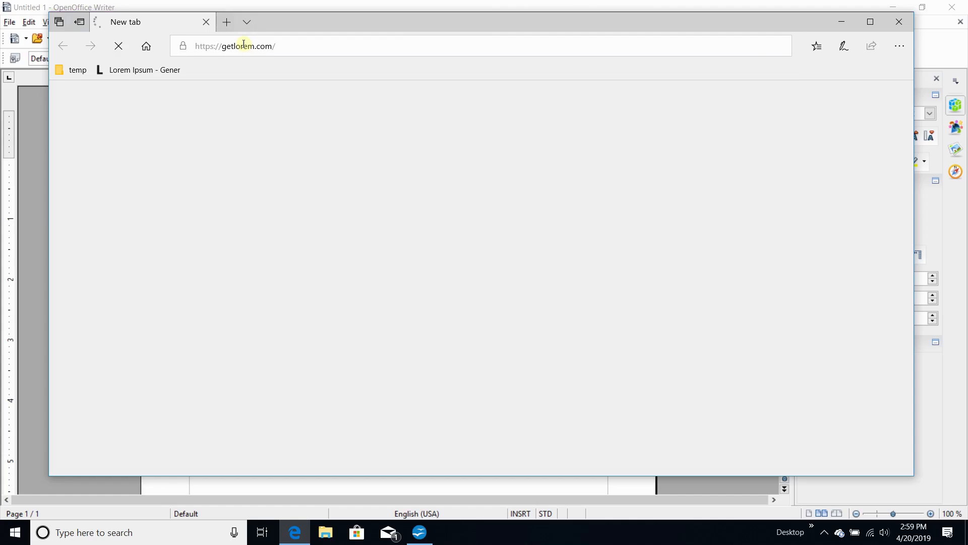
Generate two new lorem ipsum paragraphs, copy them, and paste them into the blank Writer document
scroll(504, 252, down, 4)
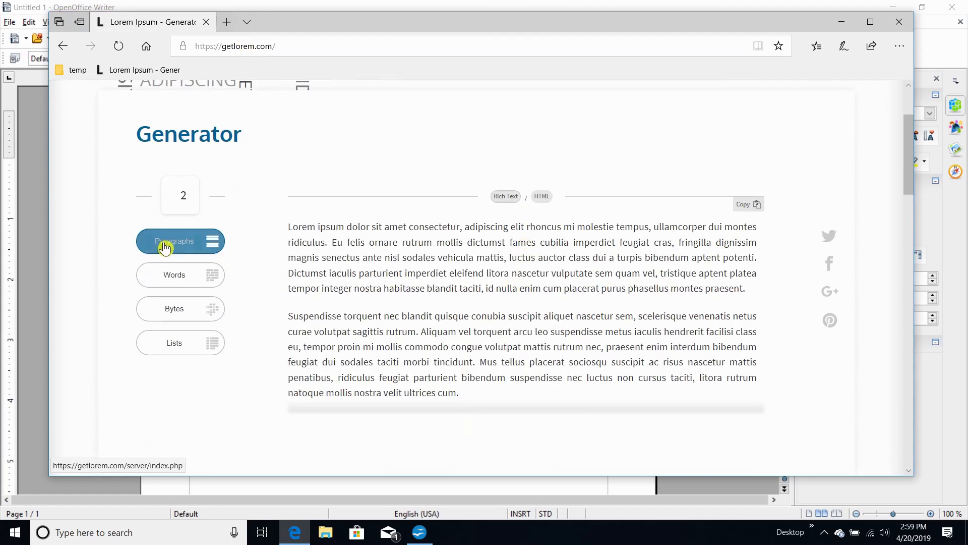
click(174, 250)
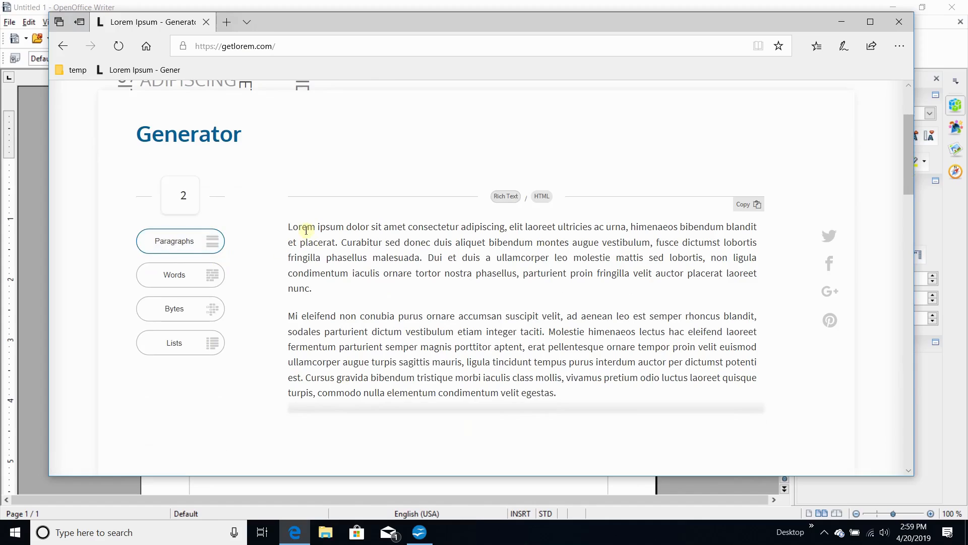
click(750, 204)
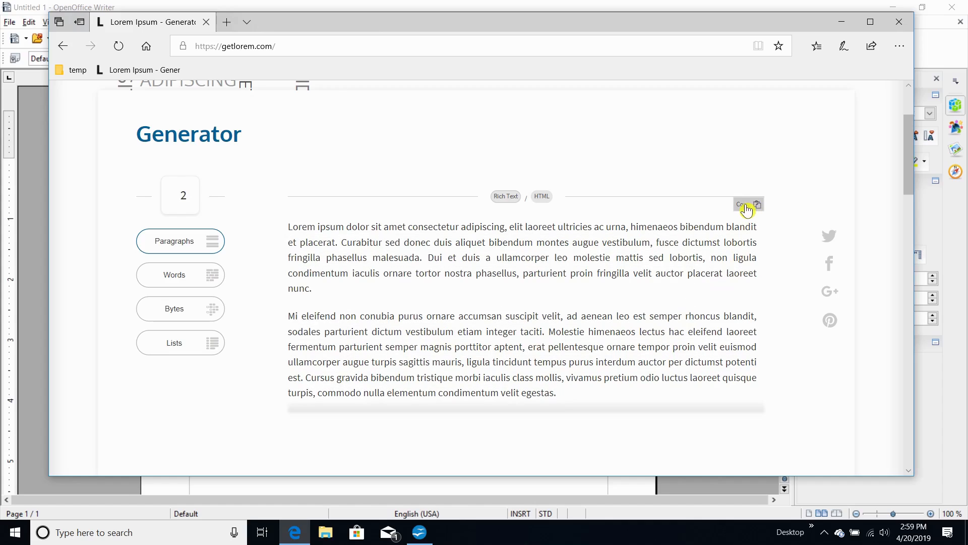
click(900, 22)
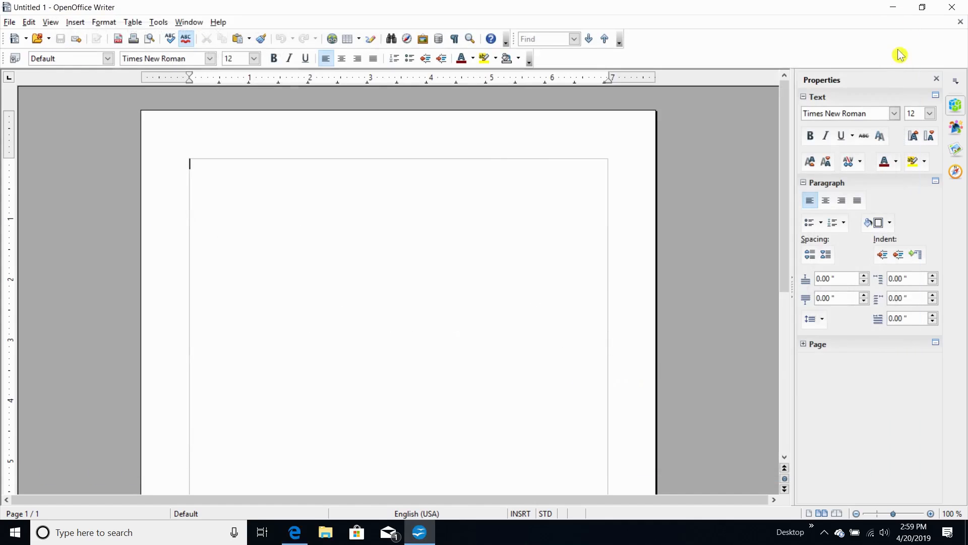
click(31, 23)
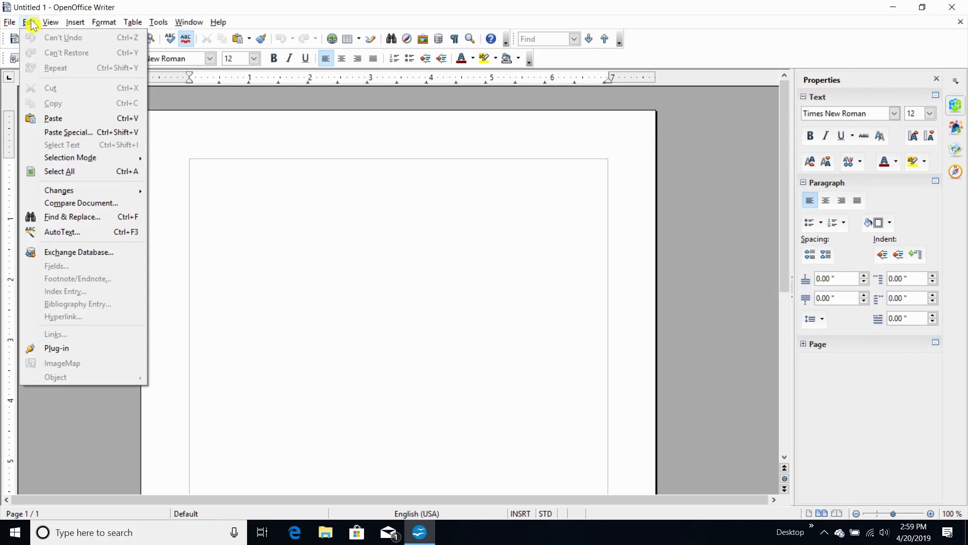
click(51, 119)
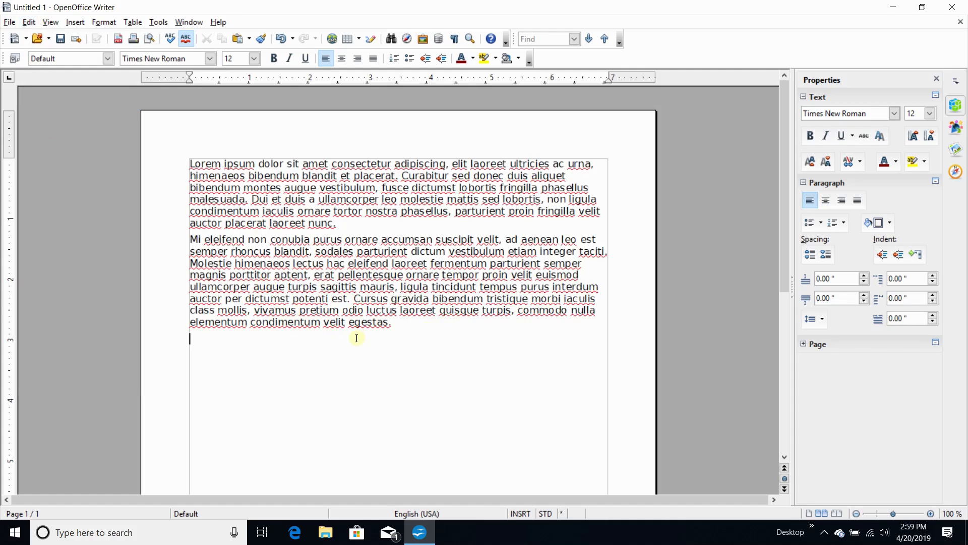
Insert two empty paragraphs above the first lorem ipsum paragraph at the start of the document
click(319, 329)
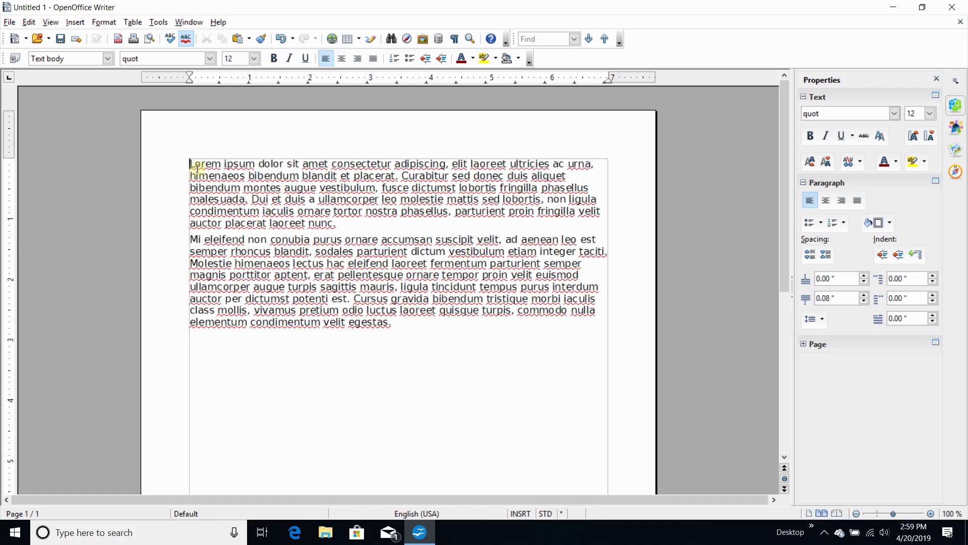
key(Return)
key(Return)
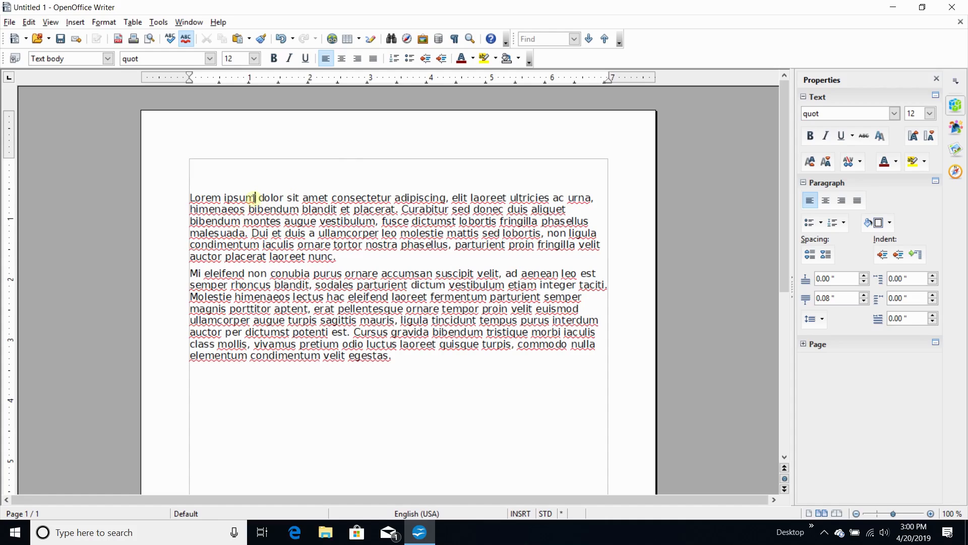
Copy the words "Lorem ipsum" from the start of the first paragraph and paste them into the empty first line
drag(253, 197, 183, 197)
click(28, 23)
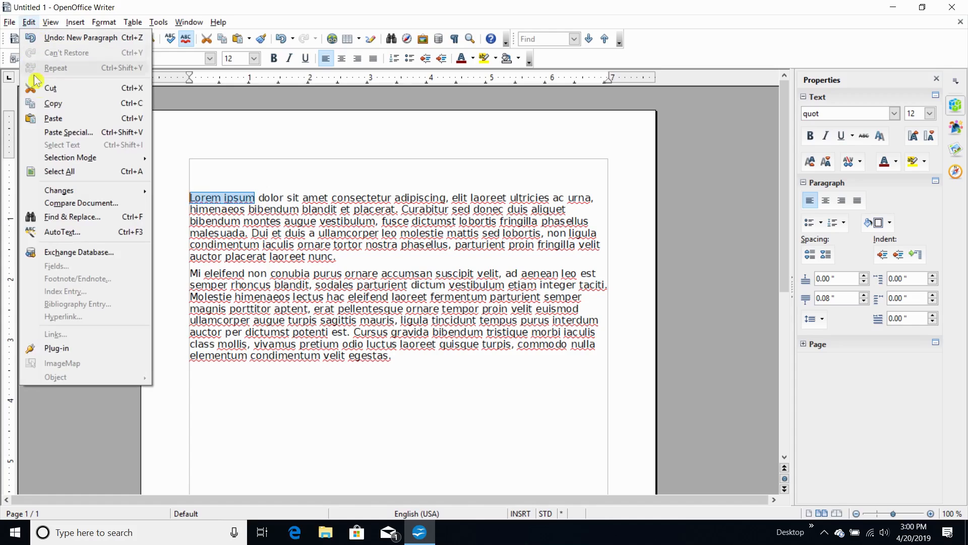
click(53, 103)
click(199, 163)
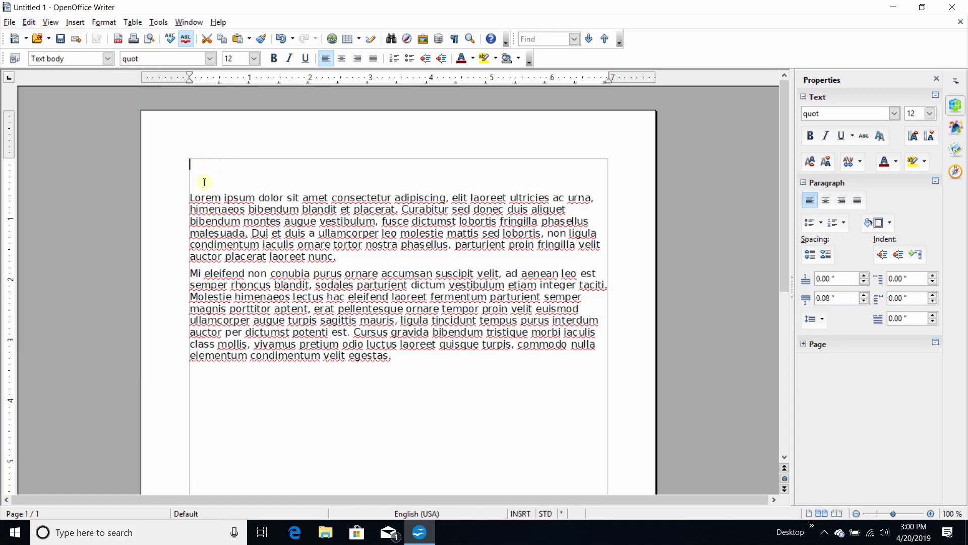
click(31, 23)
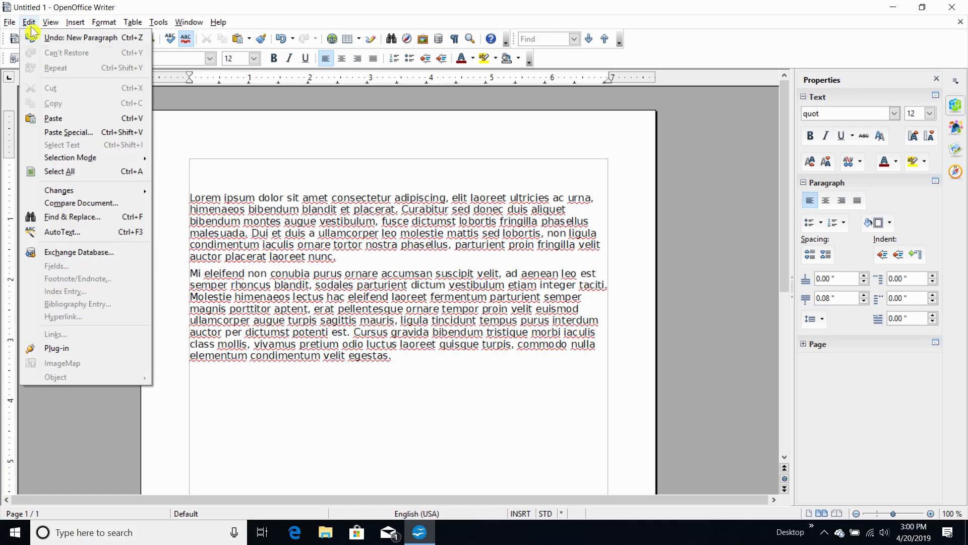
click(52, 118)
Select the "Lorem ipsum" heading line, open Styles and Formatting, and pick Title from the Chapter Styles
drag(268, 165, 172, 154)
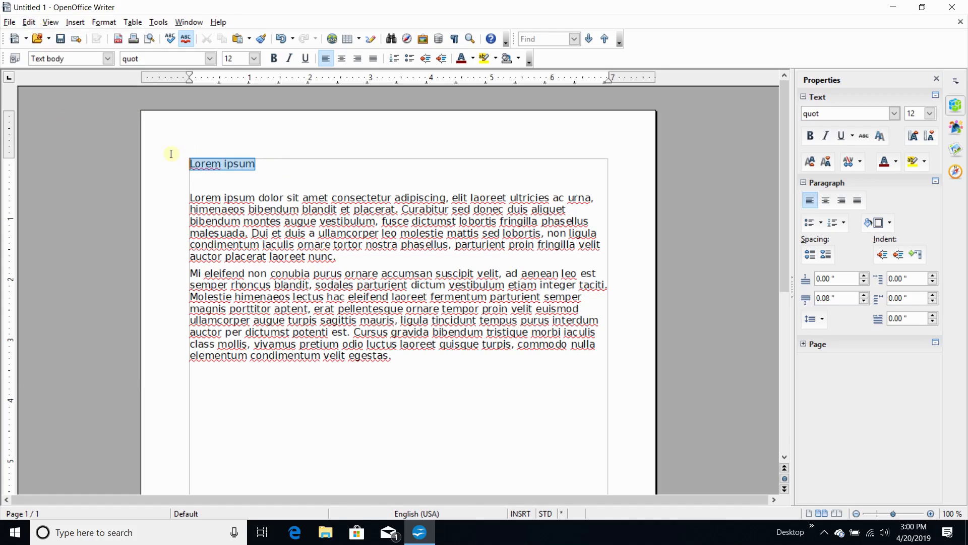
click(17, 58)
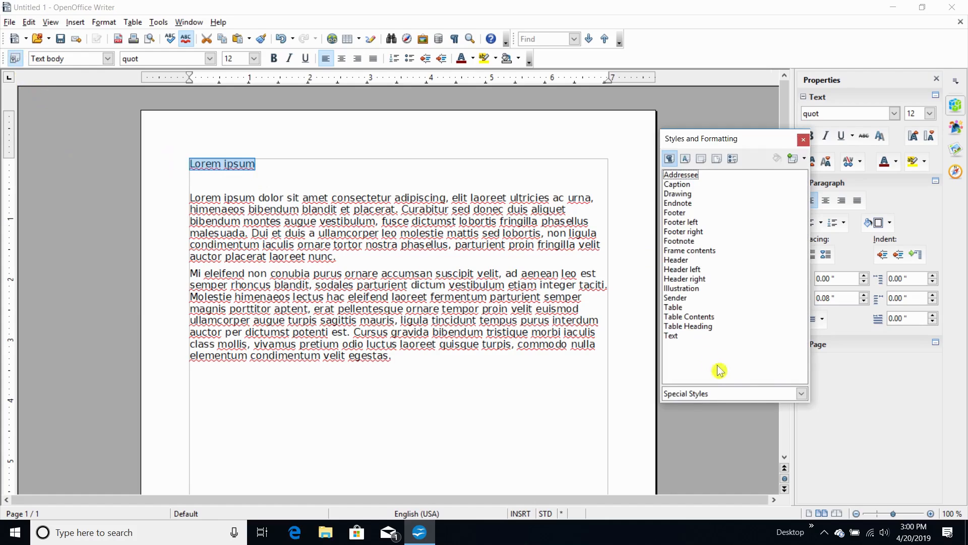
click(802, 395)
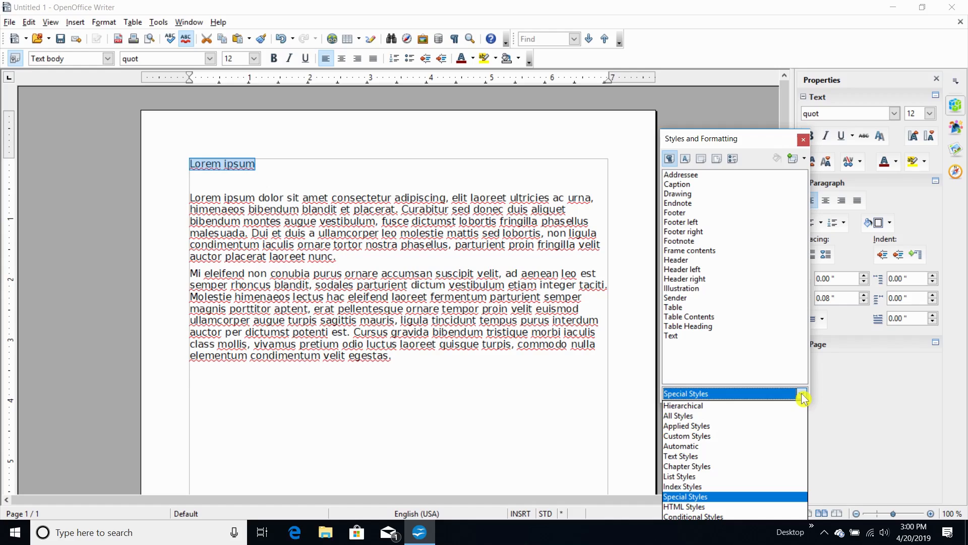
click(725, 466)
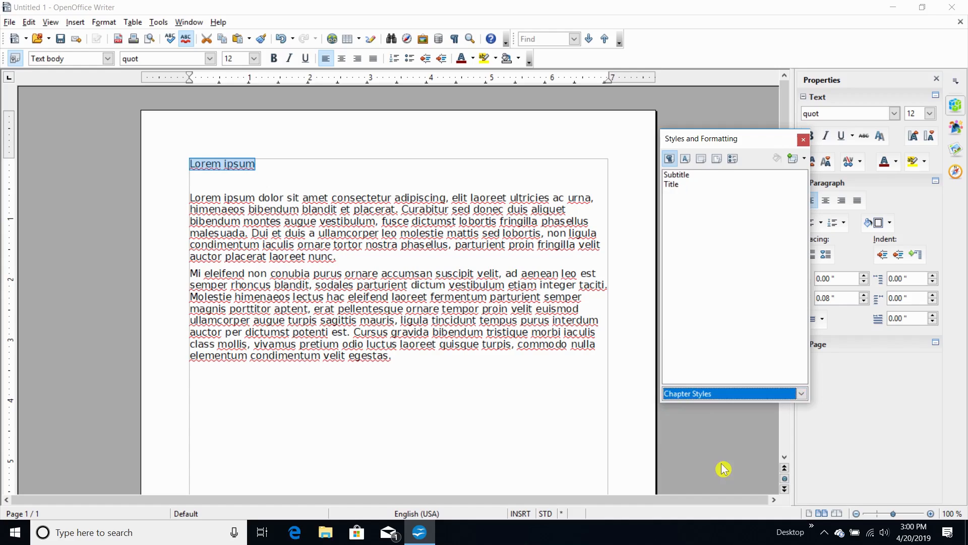
click(688, 189)
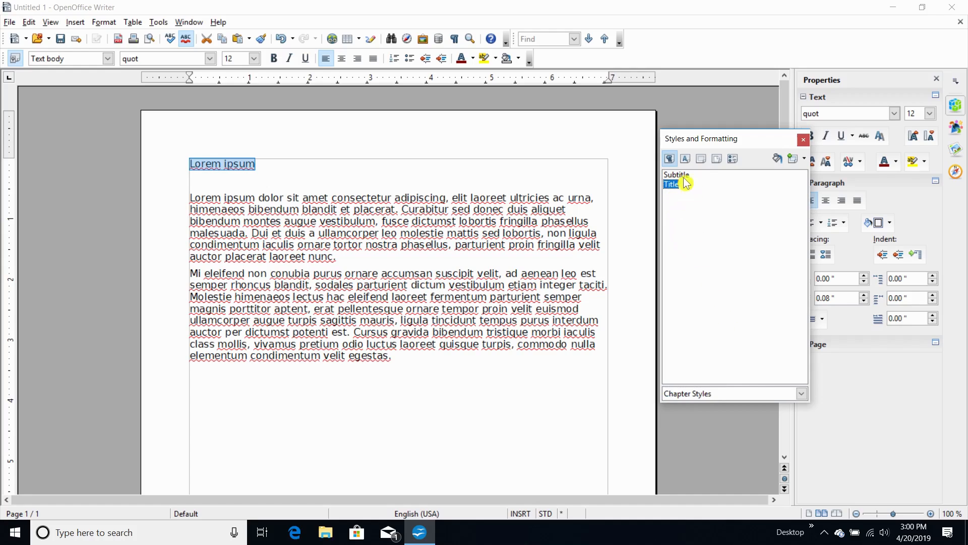
Show All Styles in Styles and Formatting and locate the Title style in the full list
click(696, 393)
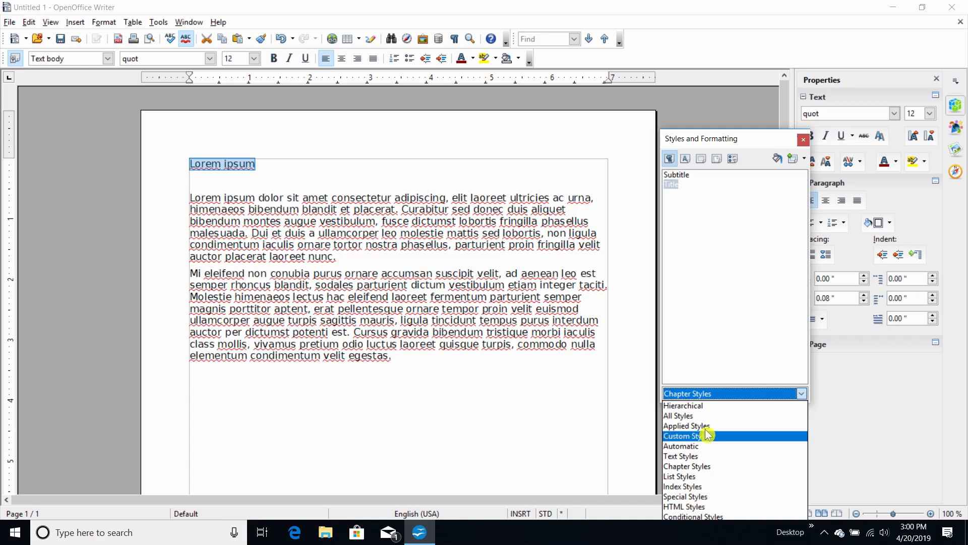
click(684, 416)
scroll(701, 279, up, 3)
scroll(700, 266, down, 3)
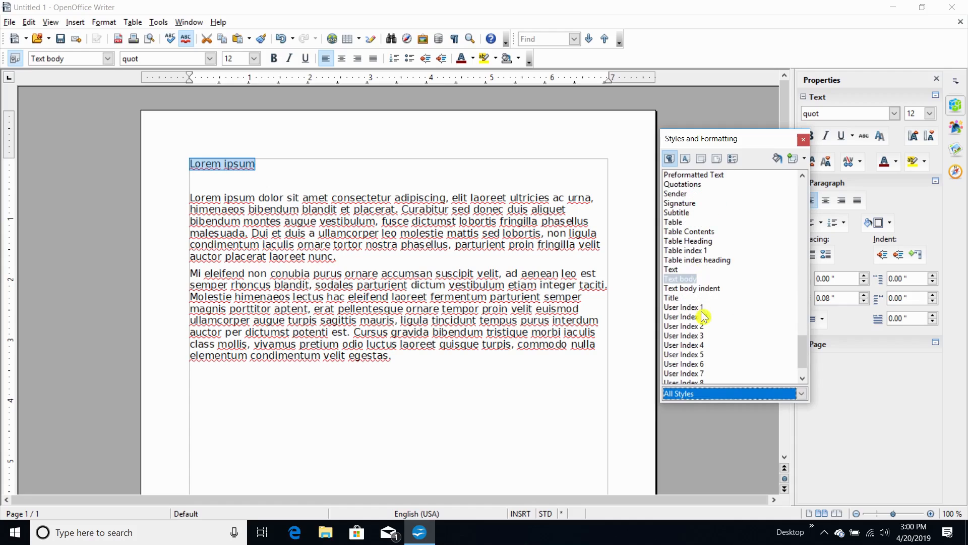
click(671, 298)
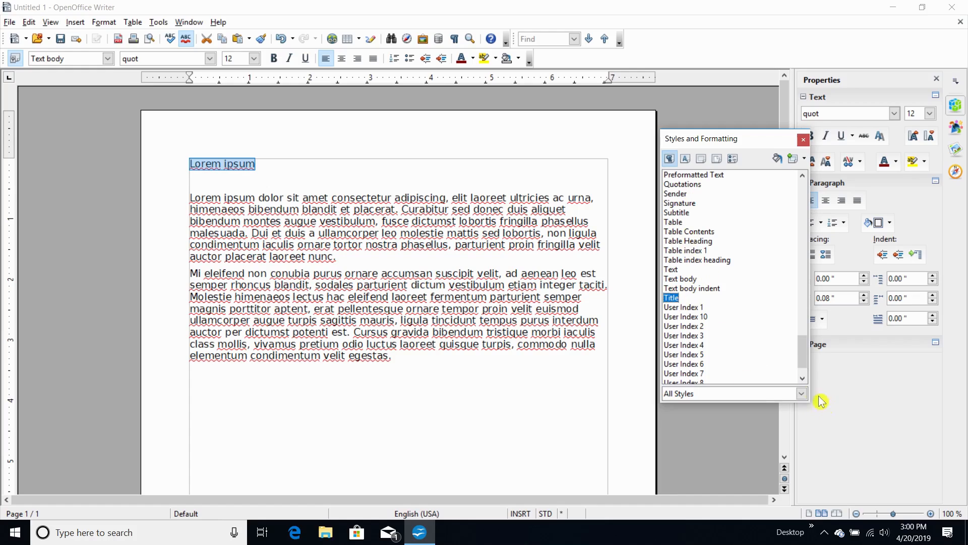
Filter the styles list to Chapter Styles and apply the Title style to the "Lorem ipsum" heading line
click(801, 394)
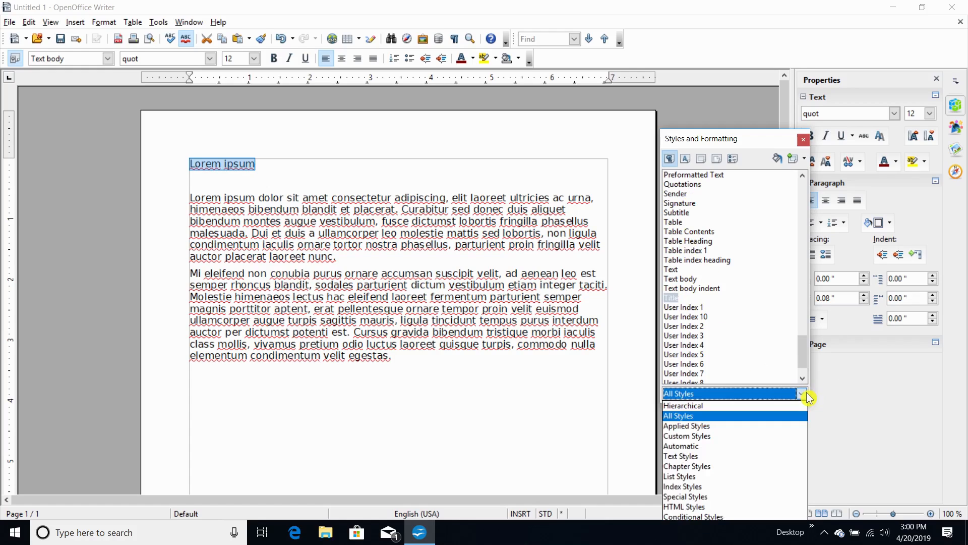
click(712, 467)
double_click(672, 186)
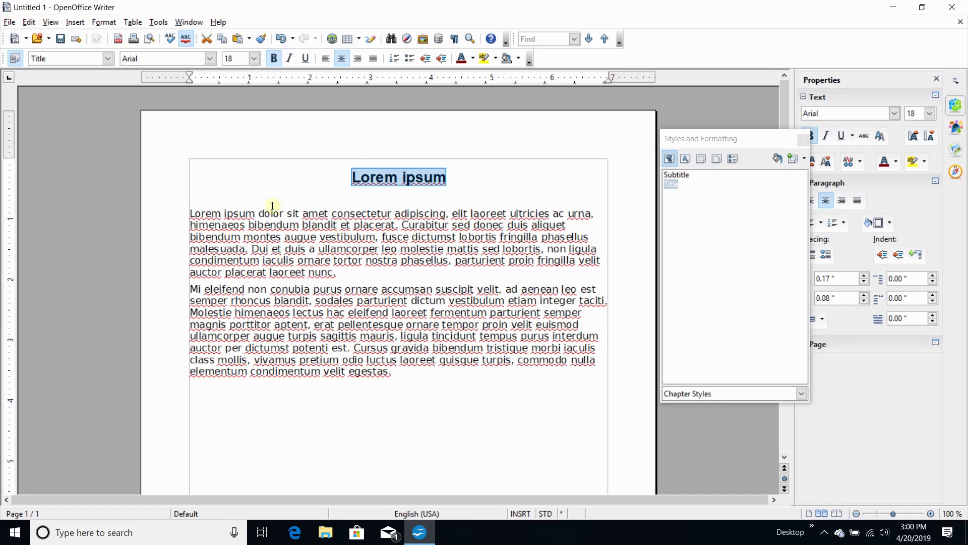
click(282, 237)
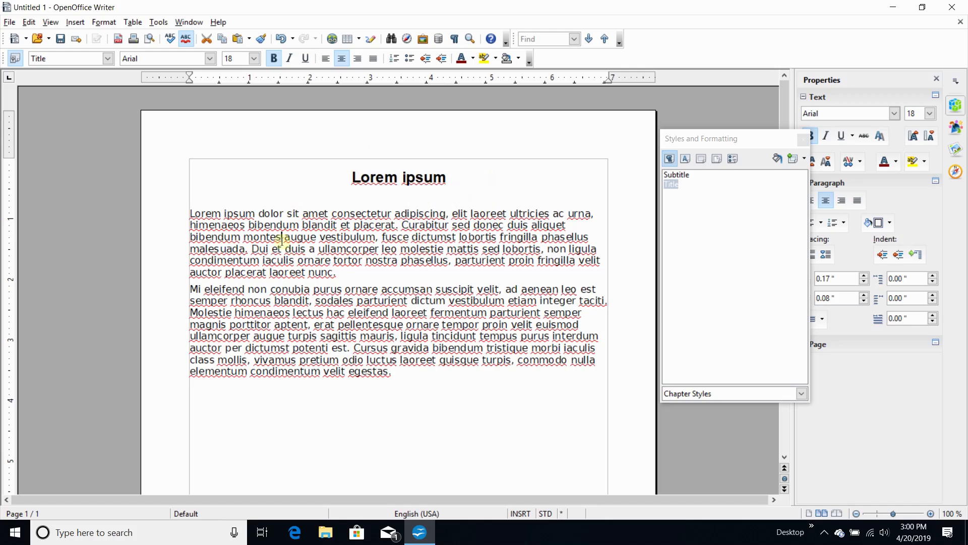
Copy "Mi eleifend non conubia" from the second body paragraph and paste it into the line below the title, adding an empty line beneath it
drag(191, 289, 308, 290)
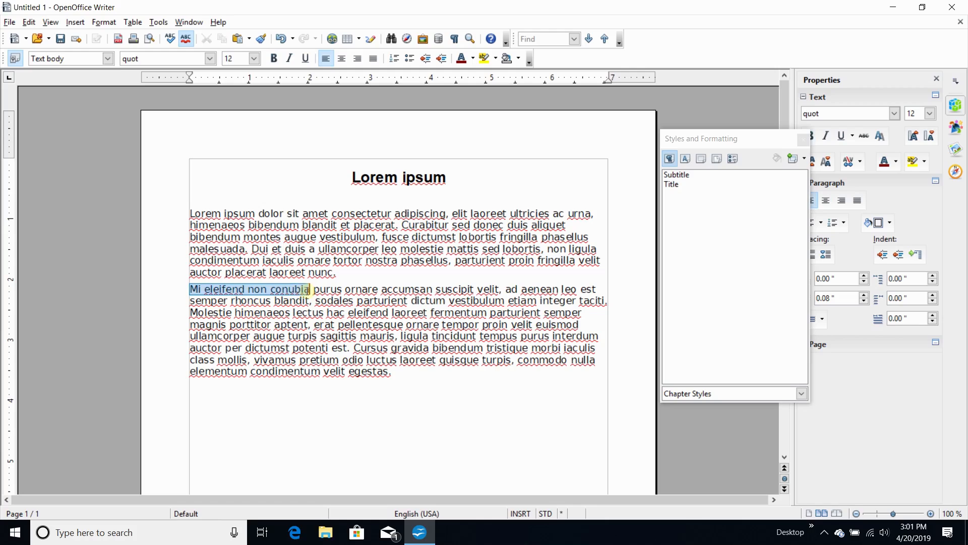
click(29, 22)
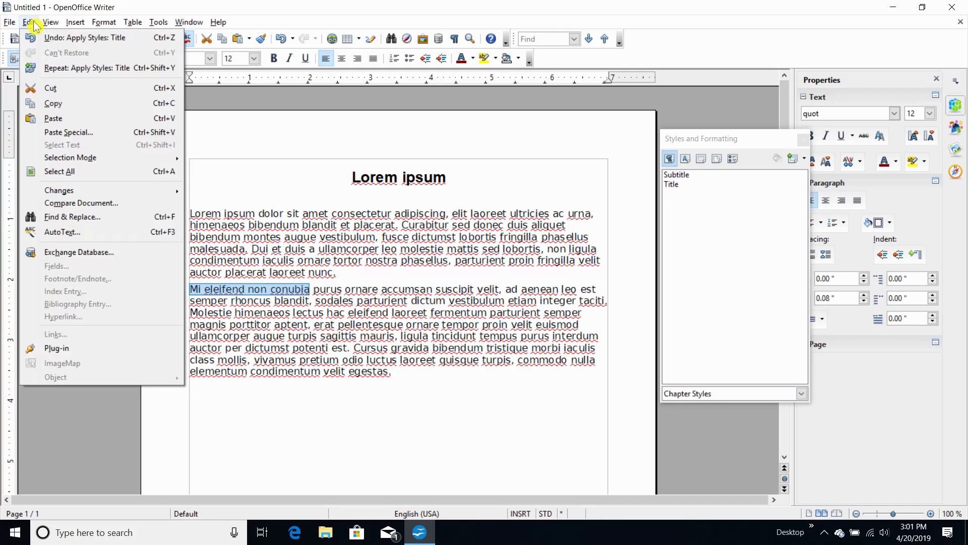
click(59, 103)
click(216, 194)
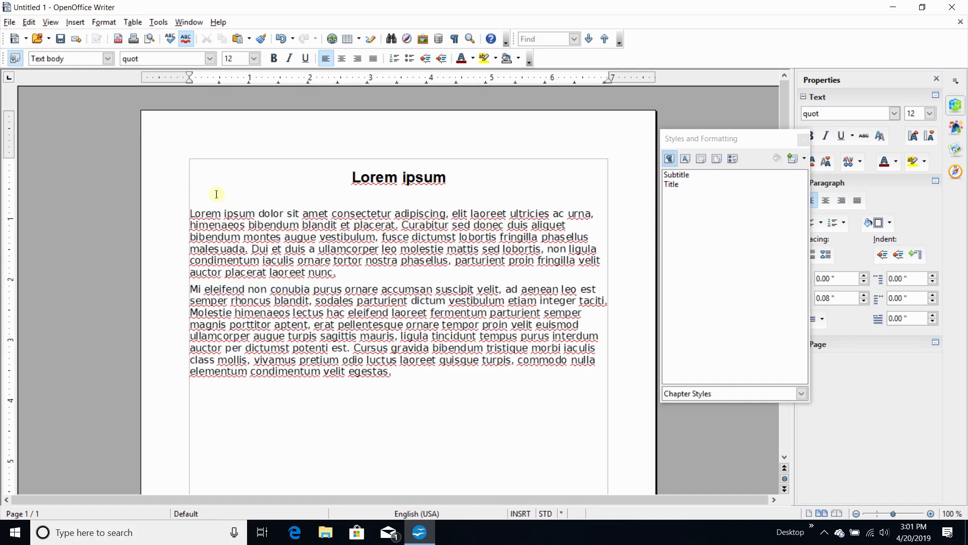
key(Return)
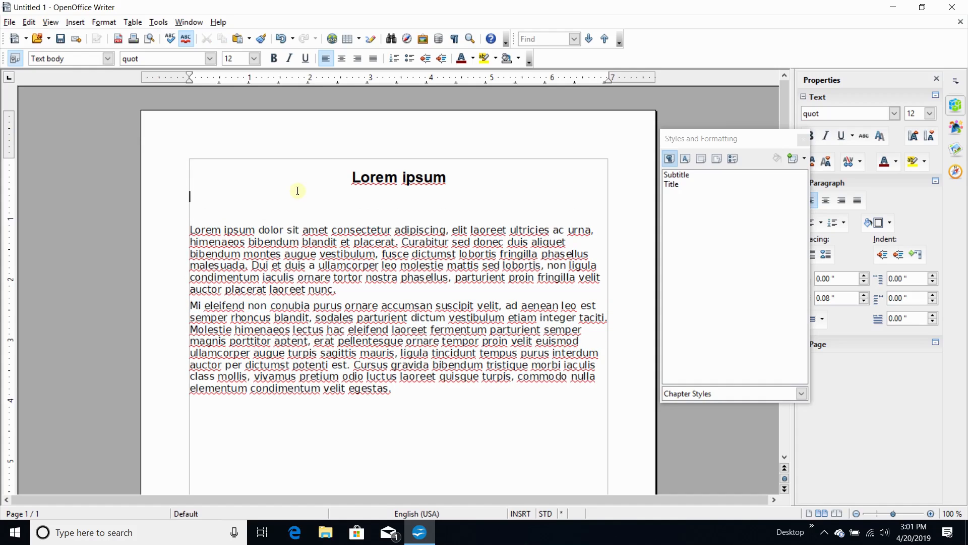
click(29, 23)
click(38, 114)
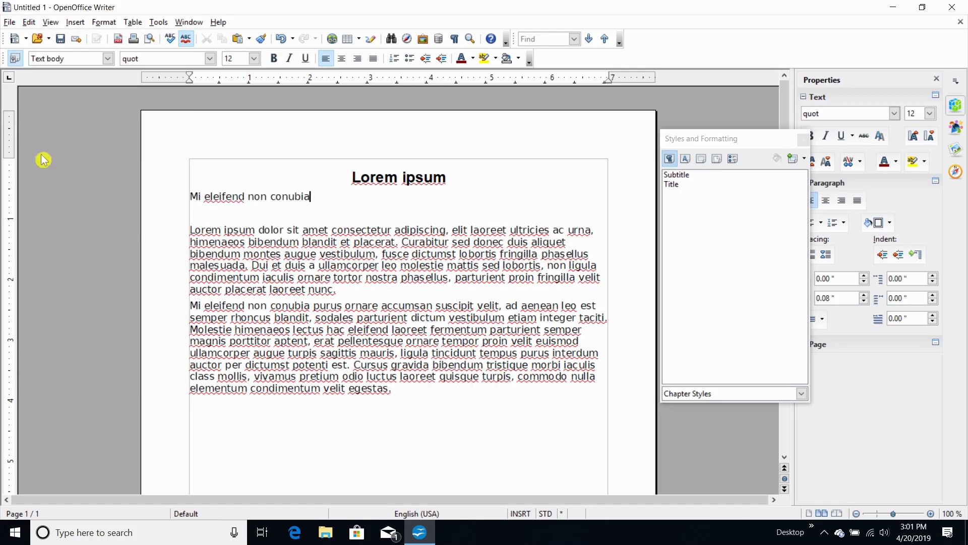
Apply the Subtitle style to the "Mi eleifend non conubia" line below the title
drag(314, 197, 137, 197)
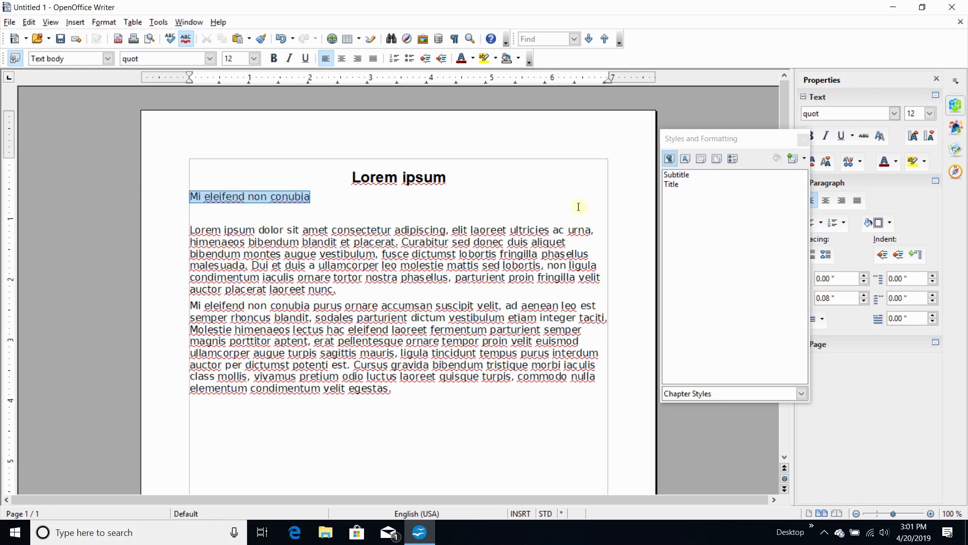
double_click(679, 175)
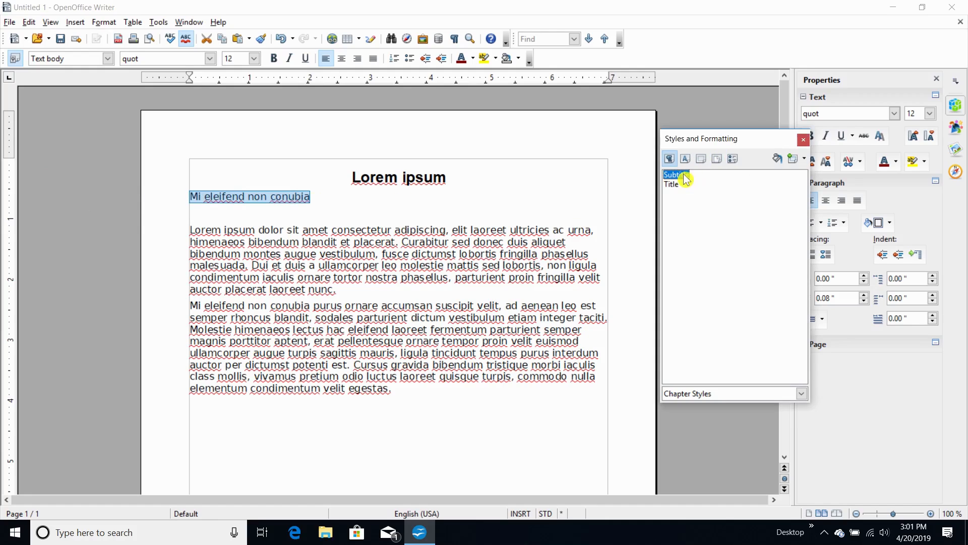
click(417, 254)
Insert three empty paragraphs between the first and second body paragraphs
click(361, 300)
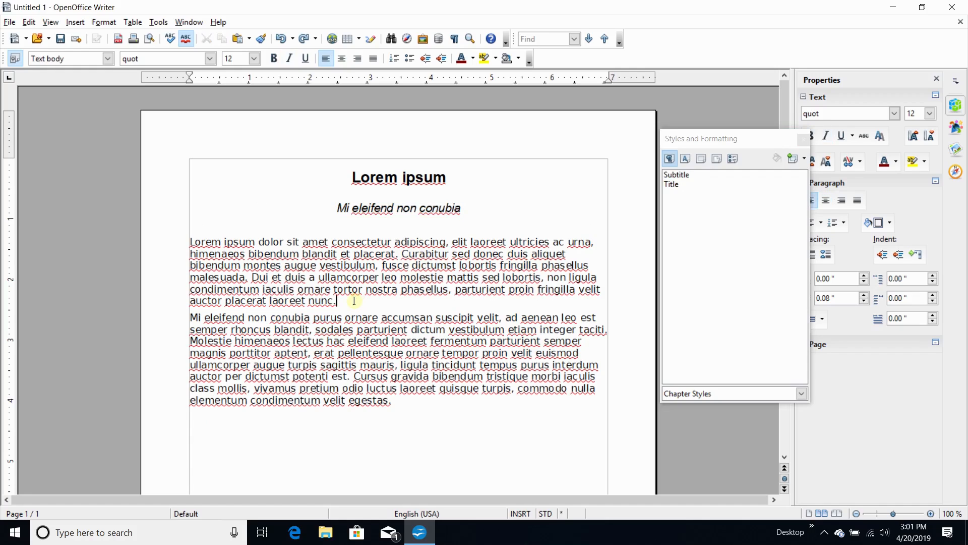
key(Return)
key(Return)
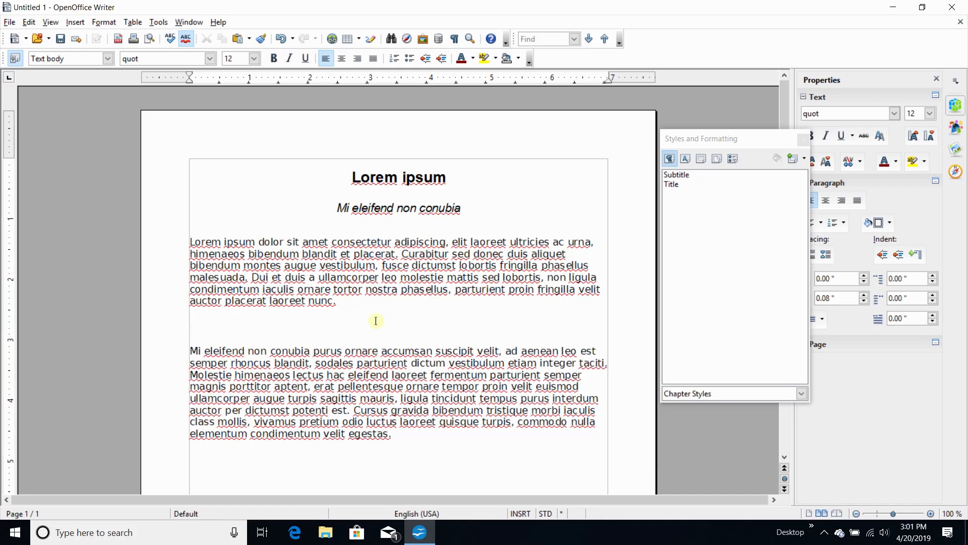
key(Return)
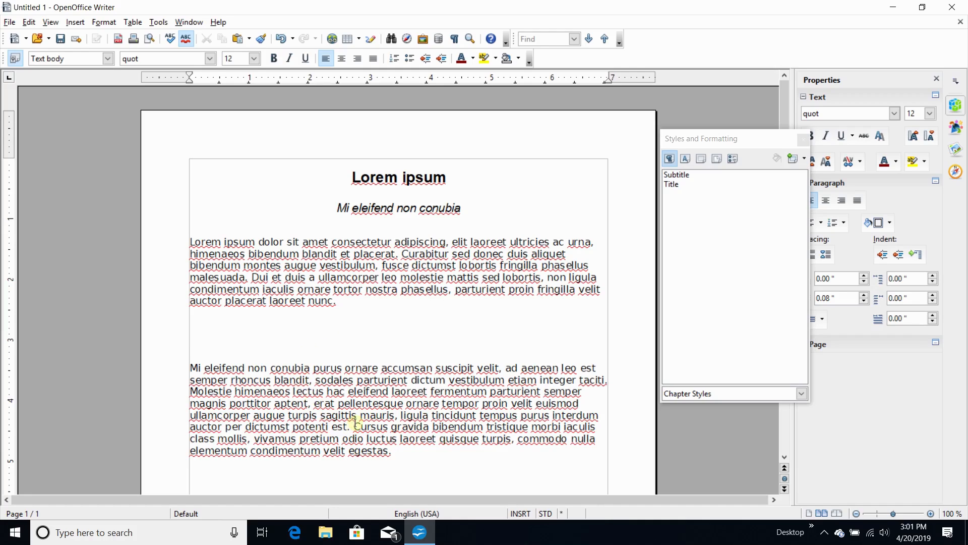
Copy "Cursus gravida" from the second body paragraph and paste it into the middle empty line between the two paragraphs
drag(359, 423, 410, 424)
click(29, 22)
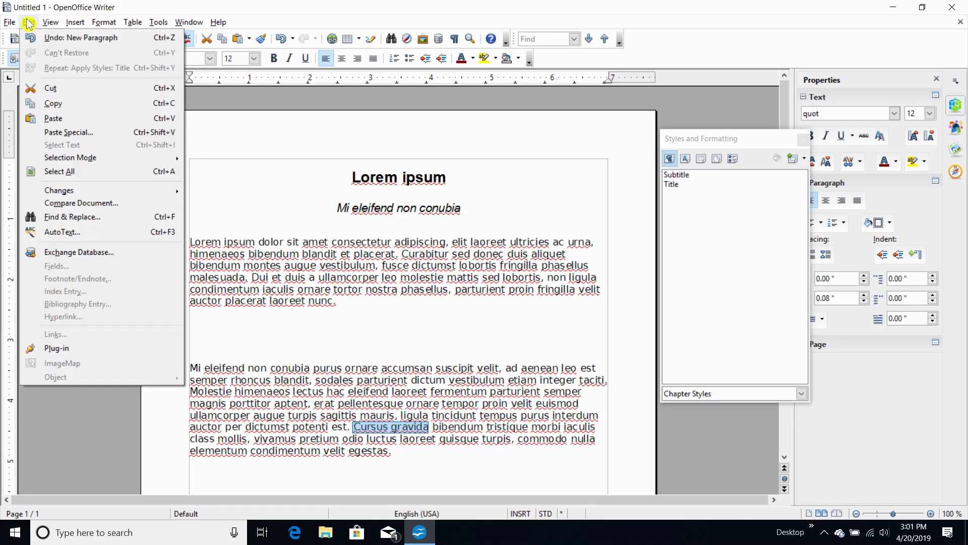
click(62, 106)
click(205, 329)
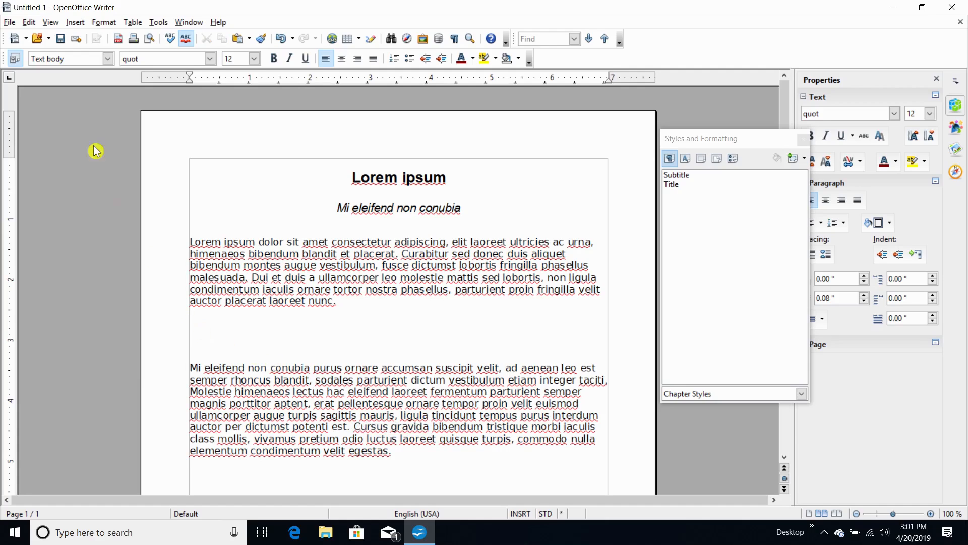
click(29, 22)
click(64, 121)
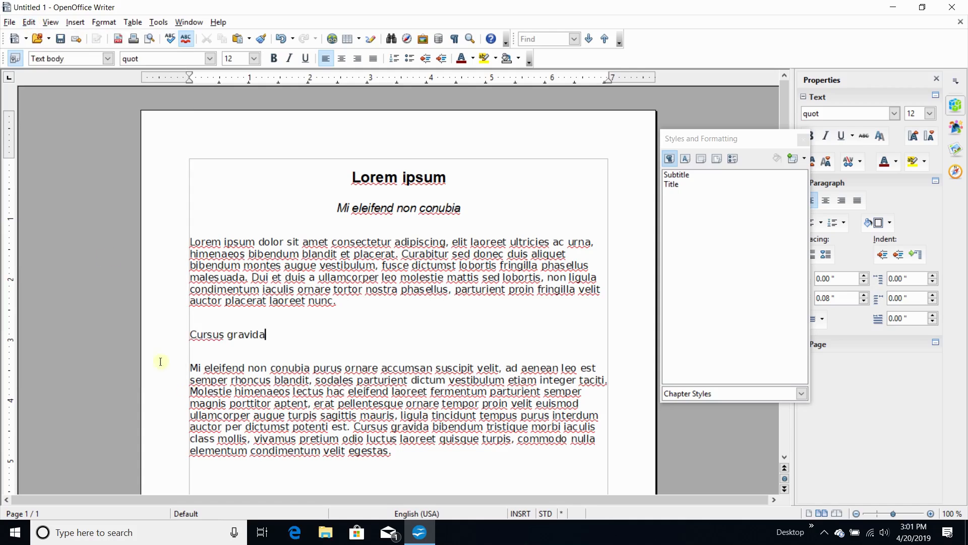
Add an empty line below "Cursus gravida" and paste into it "Molestie himenaeos" copied from the second body paragraph
click(288, 341)
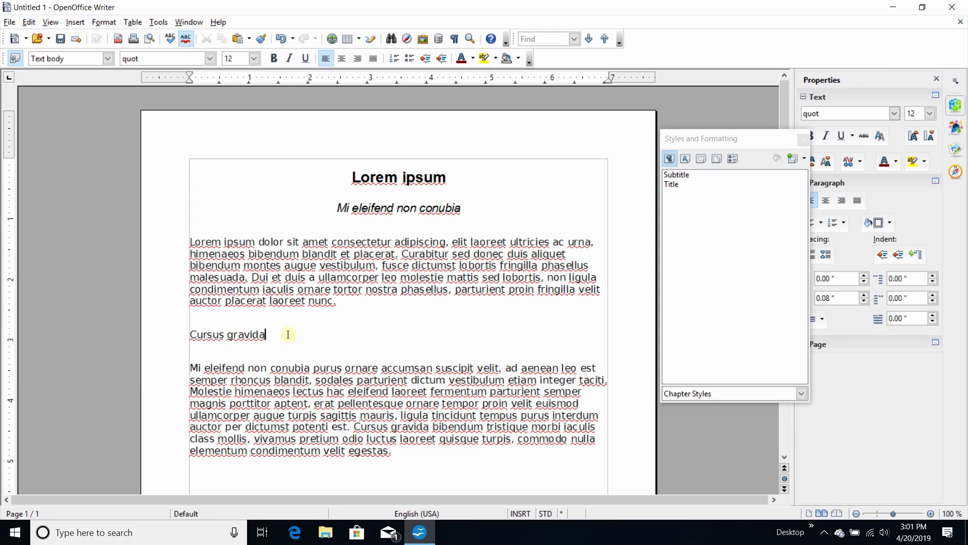
key(Return)
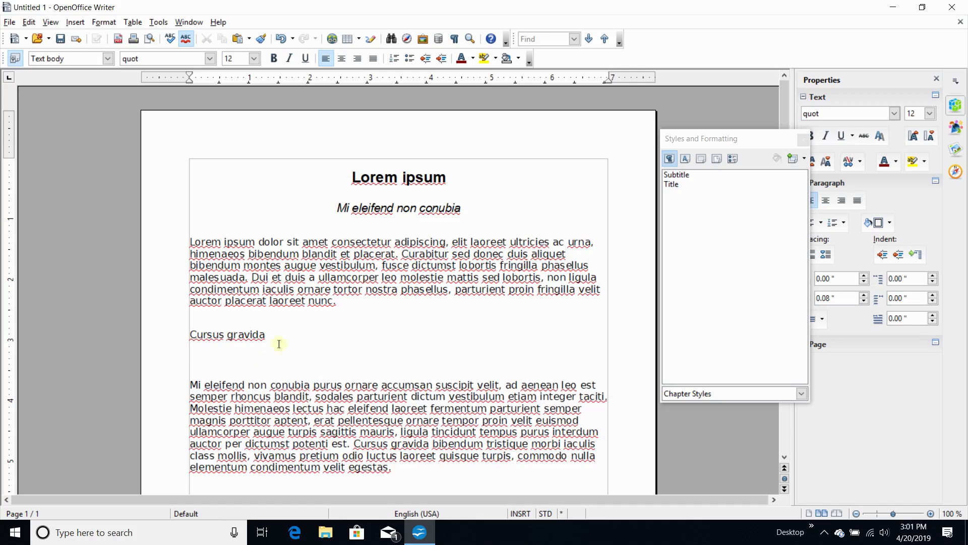
drag(195, 408, 288, 410)
click(288, 409)
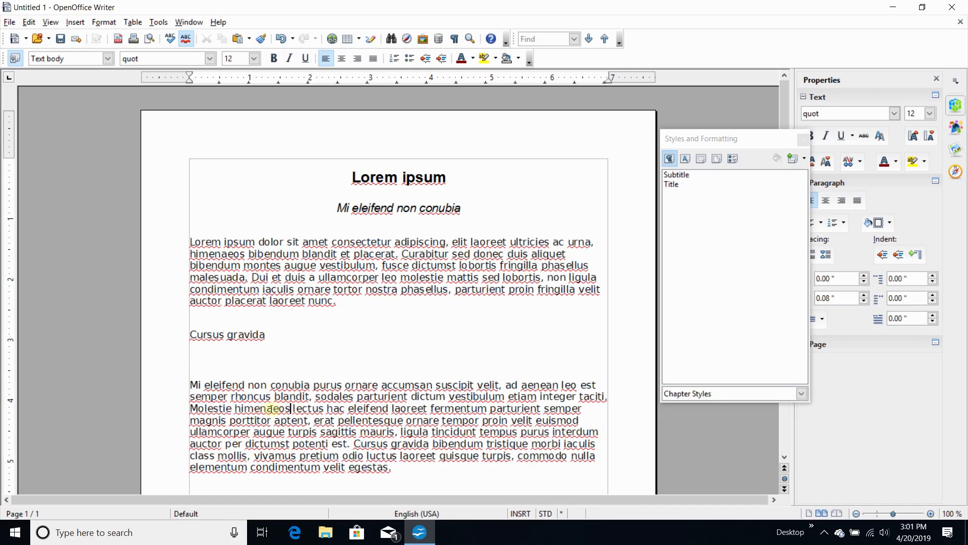
drag(289, 408, 190, 408)
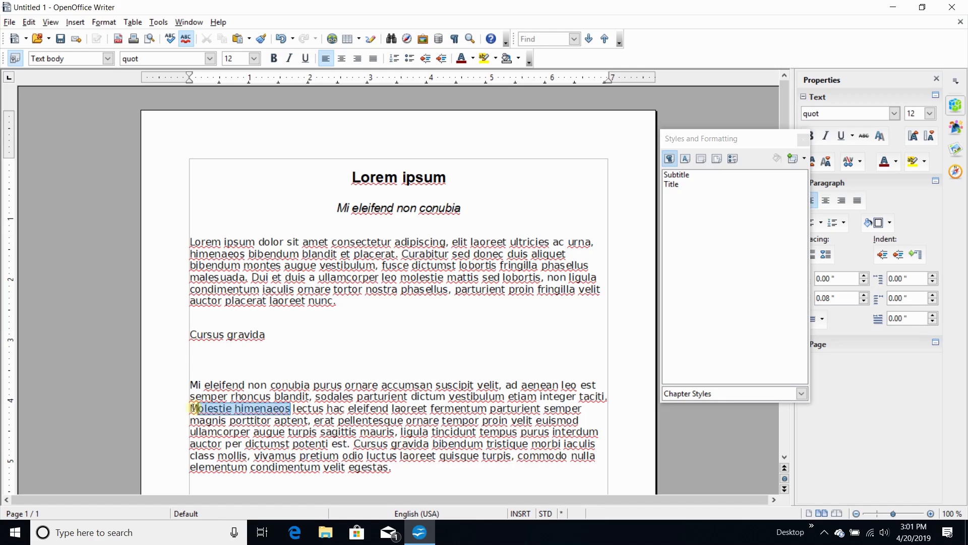
click(29, 22)
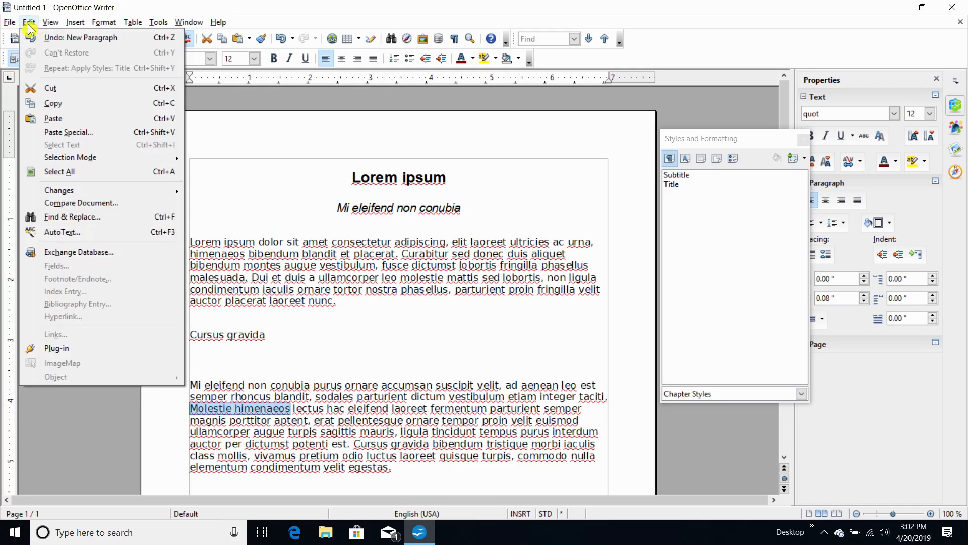
click(46, 106)
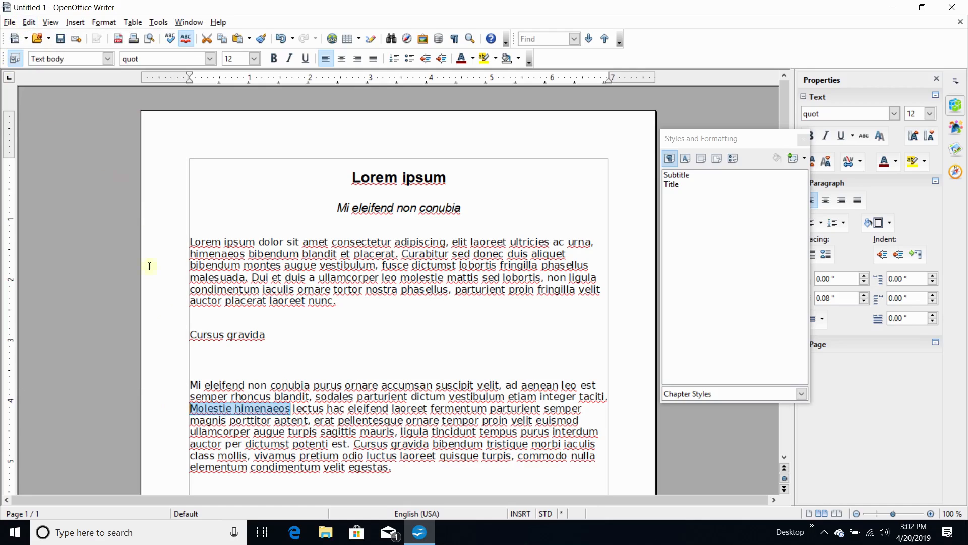
click(192, 348)
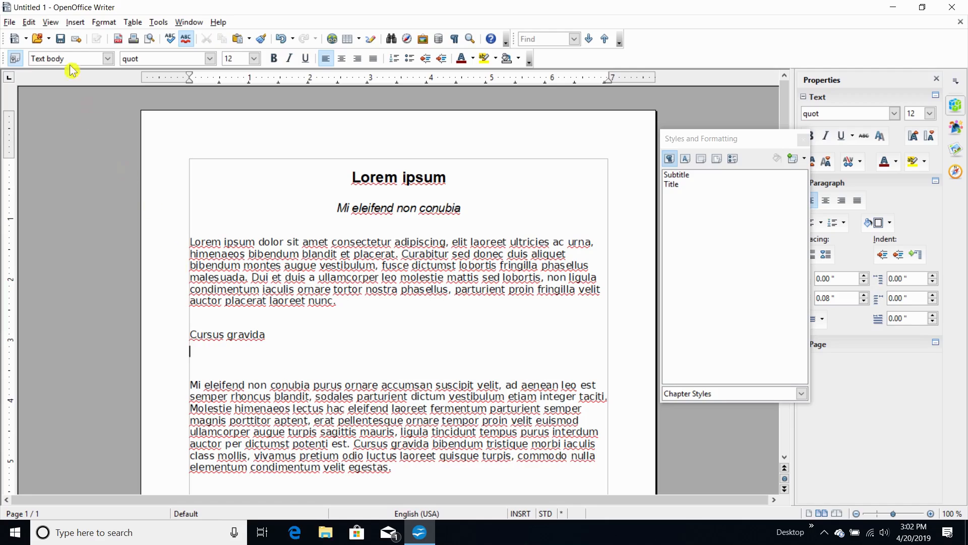
click(29, 23)
click(48, 115)
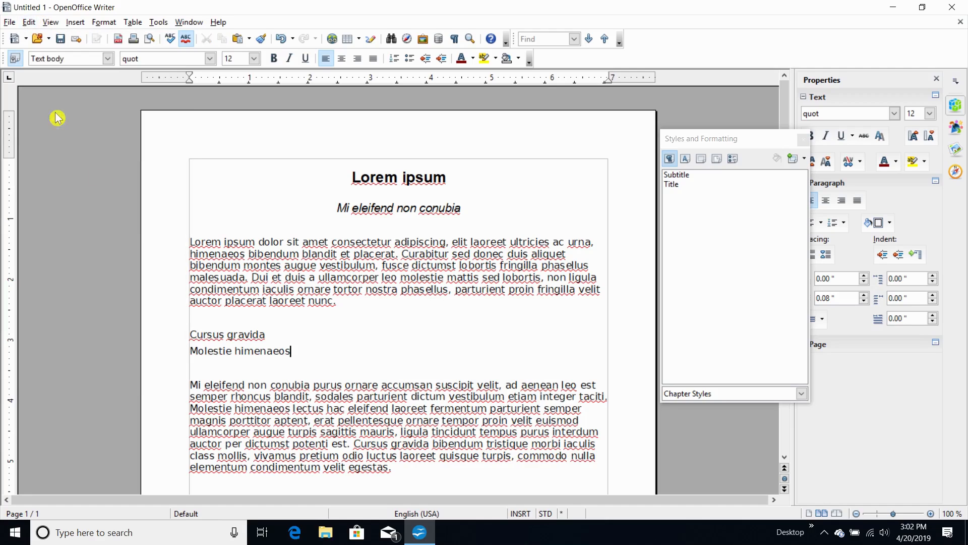
Copy "Cursus gravida" from the second body paragraph and paste it below "Molestie himenaeos", keeping an empty line beneath it
click(305, 443)
drag(355, 444, 429, 444)
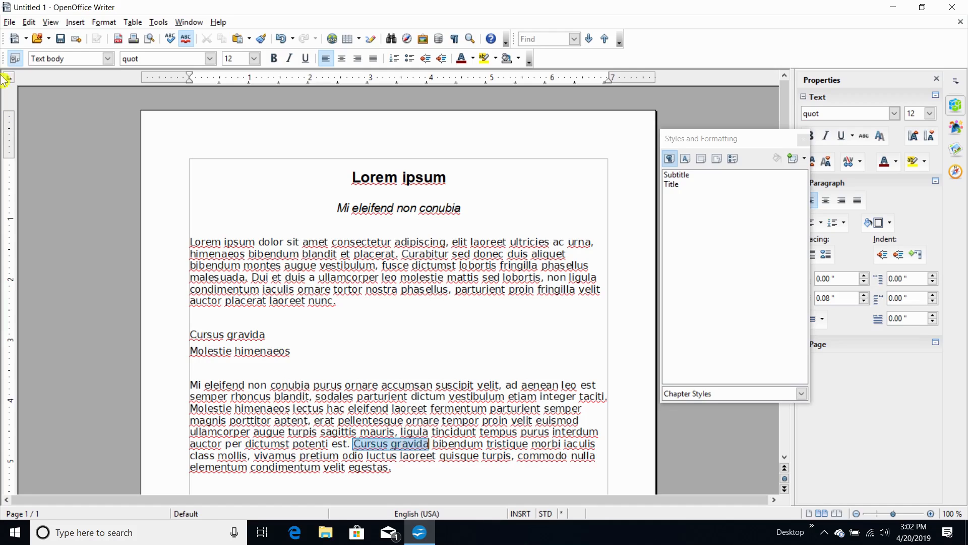
click(29, 22)
click(51, 104)
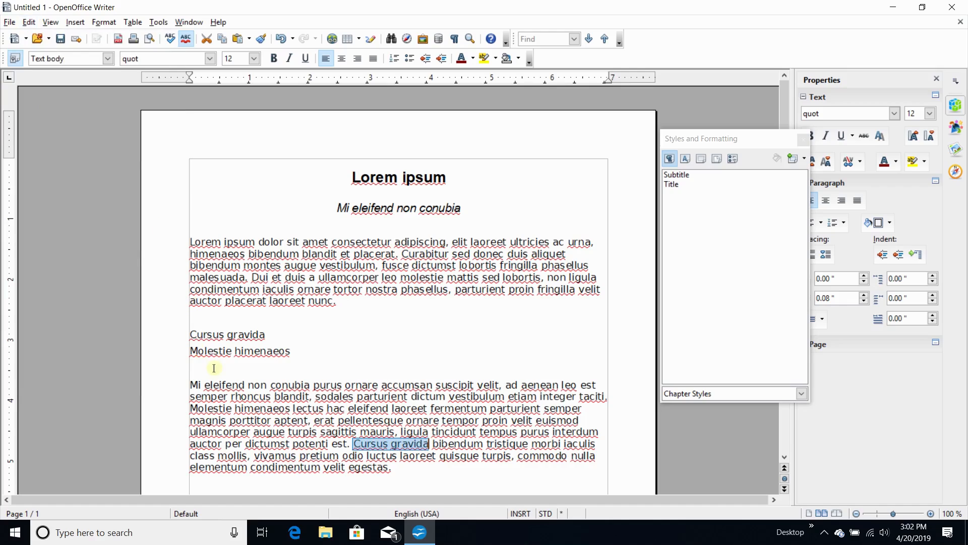
click(237, 368)
key(Return)
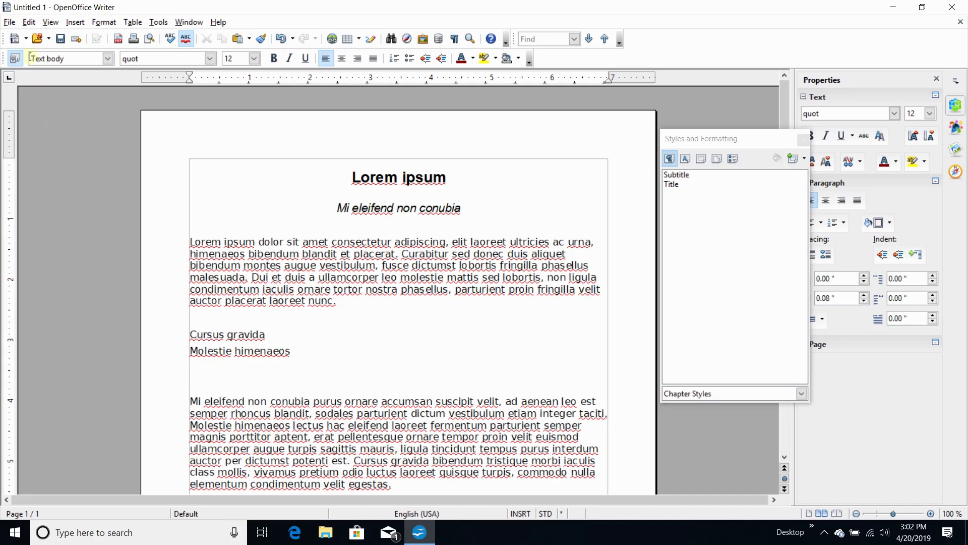
click(28, 23)
click(55, 118)
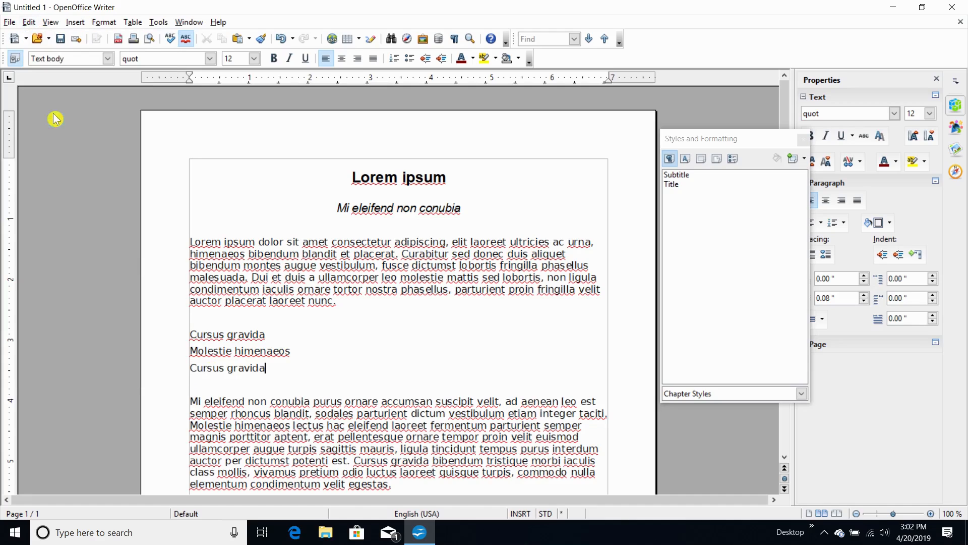
Format the three short lines between the body paragraphs as a bulleted list and remove the bullet from the empty line beneath
drag(257, 385, 174, 337)
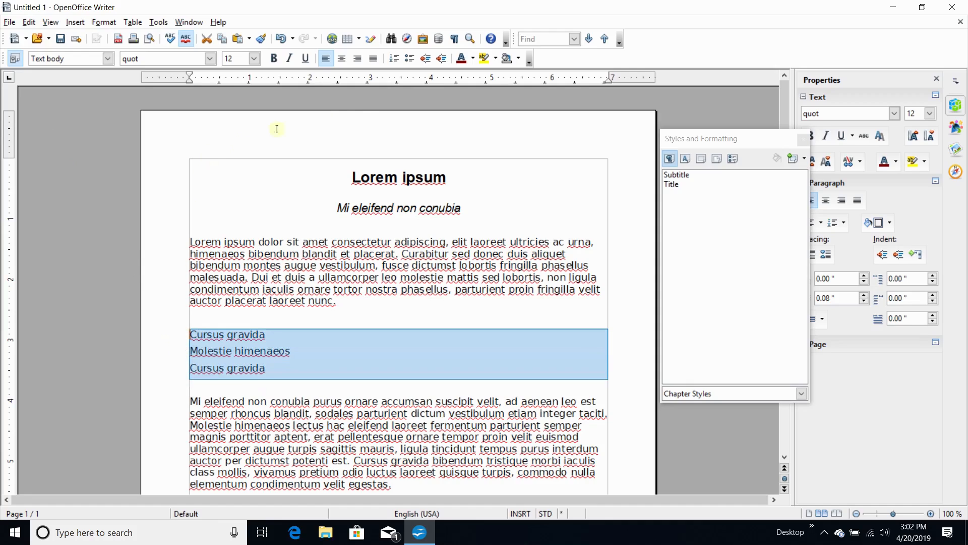
click(412, 60)
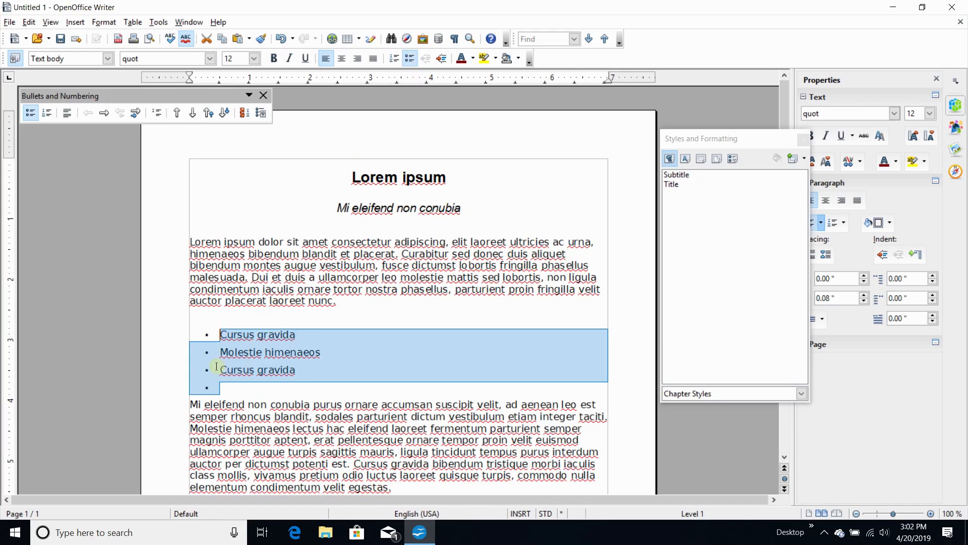
click(261, 392)
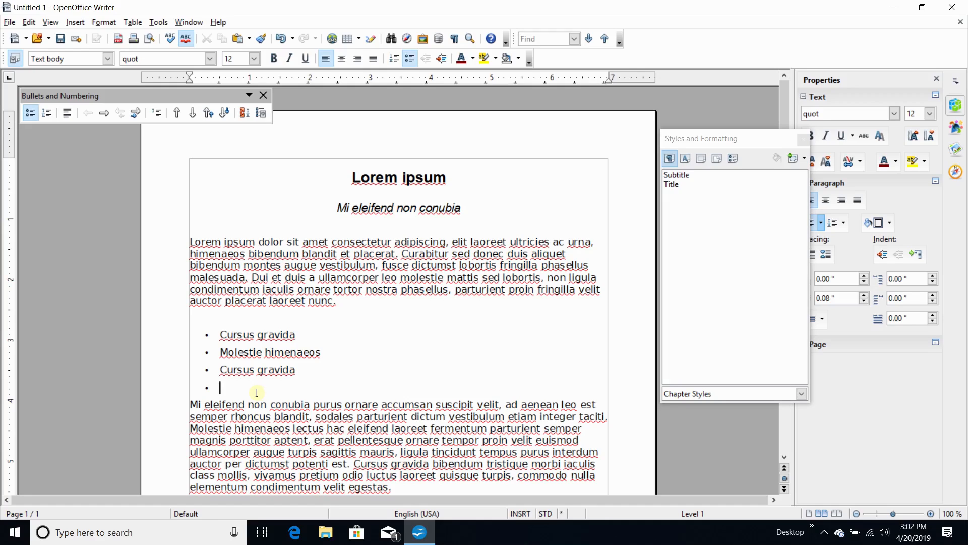
key(BackSpace)
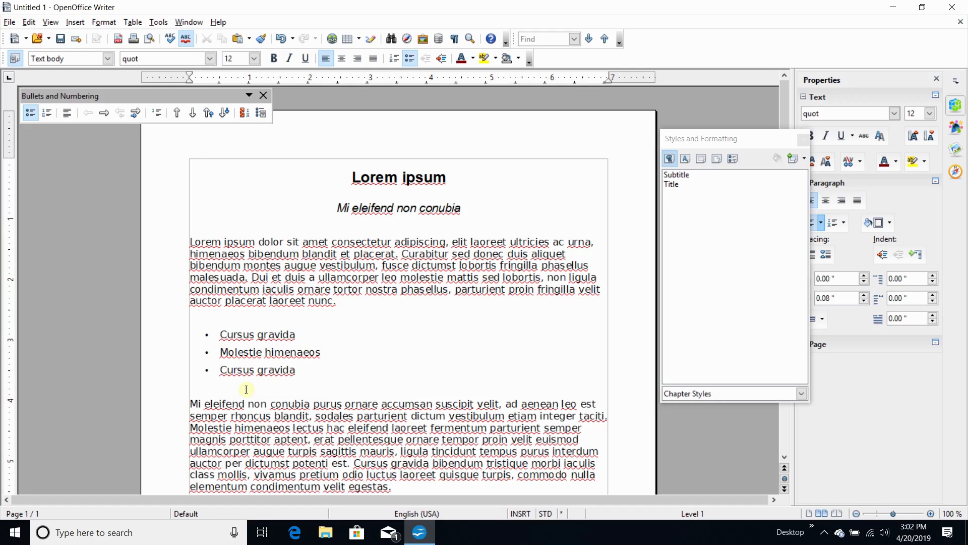
Convert the three bulleted lines to a numbered list, and turn their numbering off again
drag(313, 372, 172, 326)
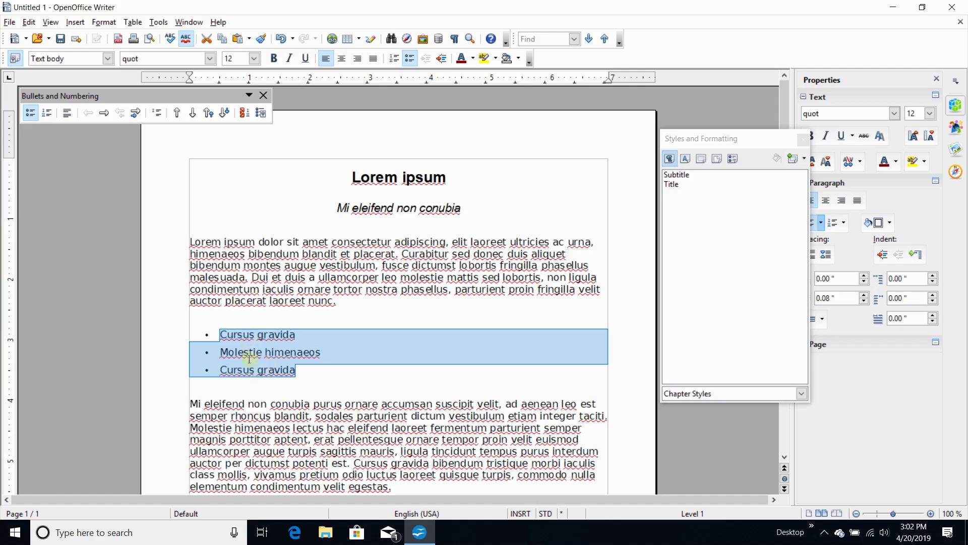
click(48, 114)
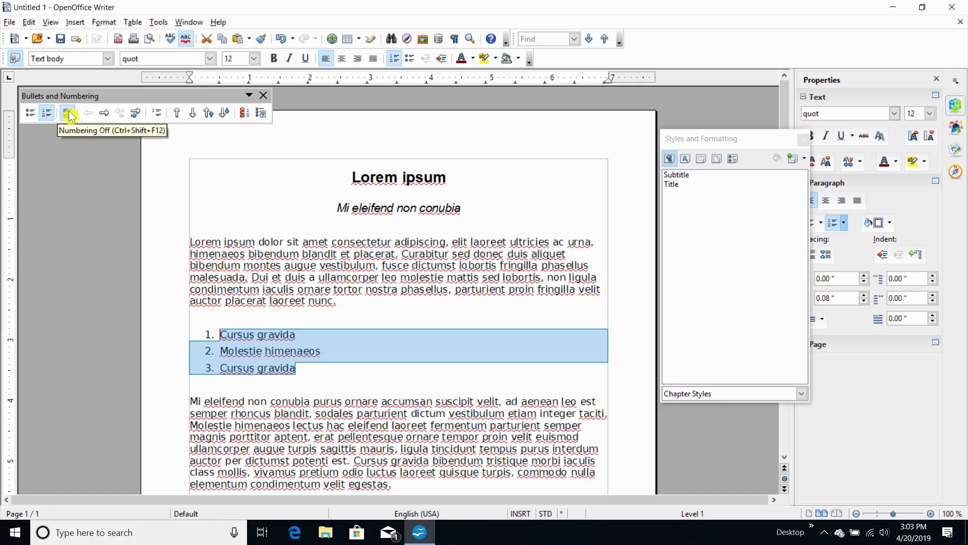
click(70, 116)
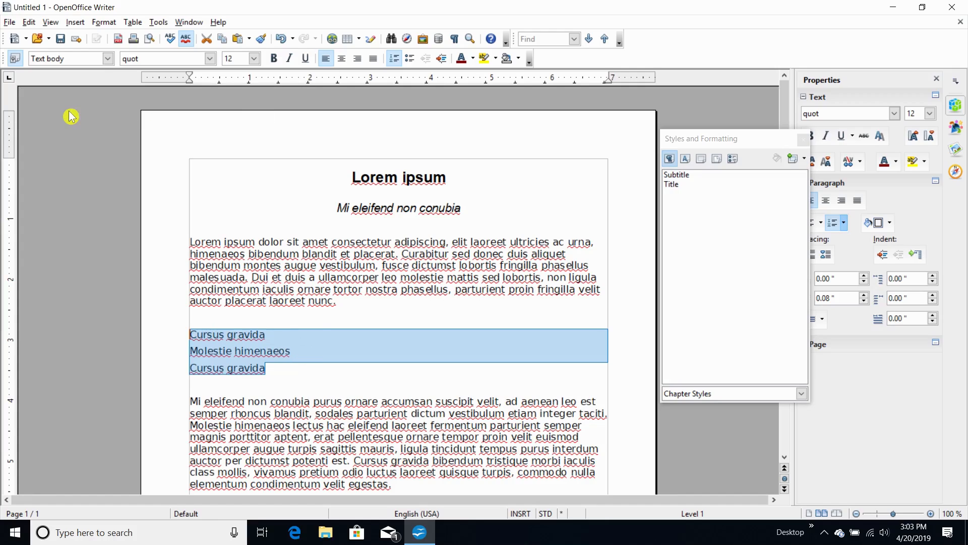
Turn bullets on again for the three short lines and give them the blue star graphic bullet
click(409, 59)
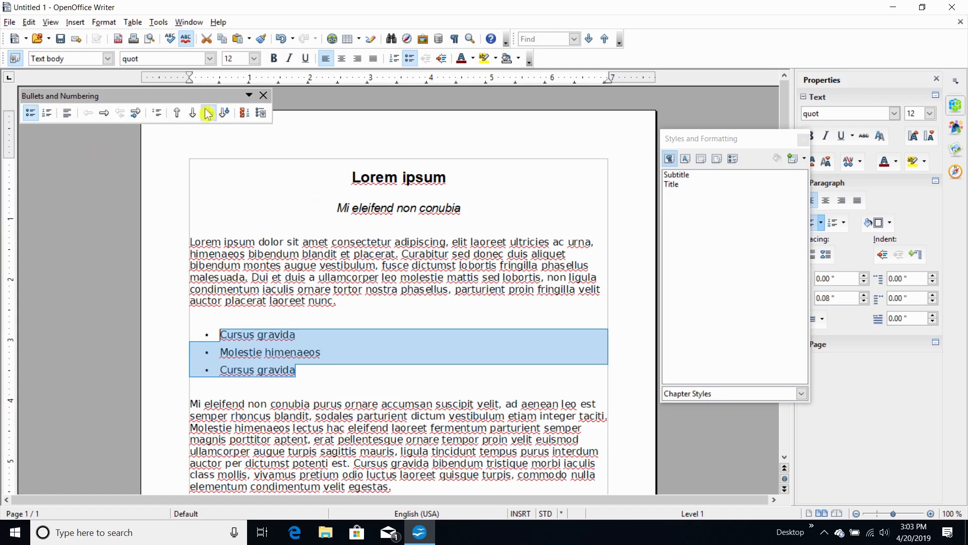
click(263, 115)
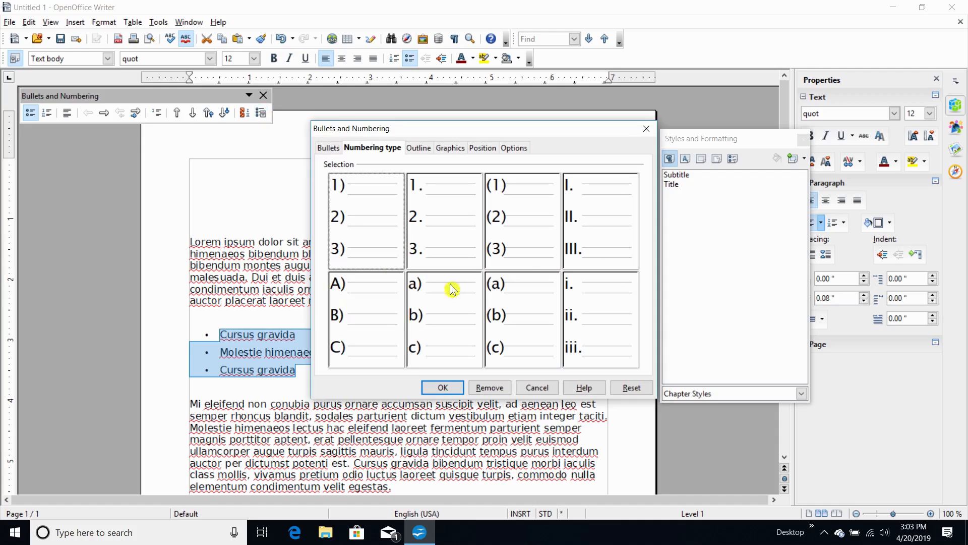
click(419, 149)
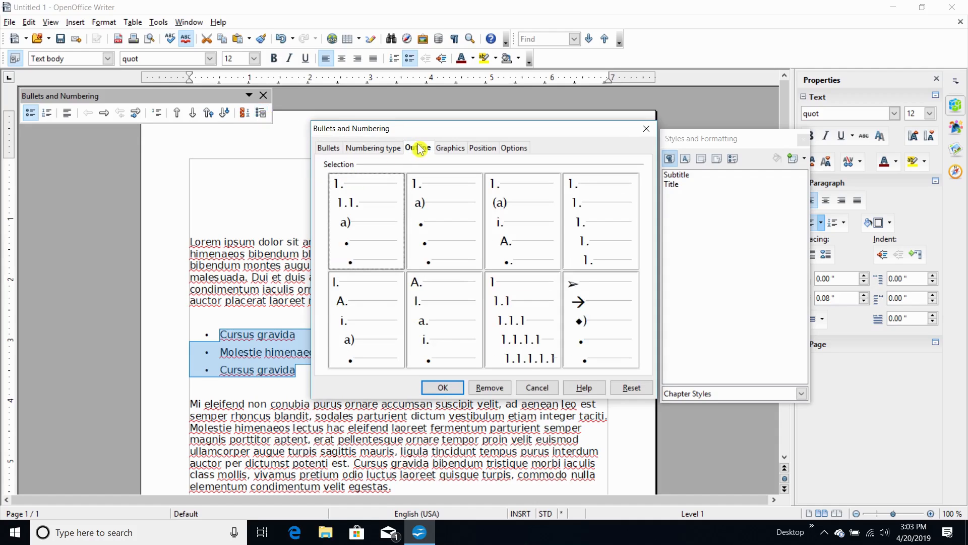
click(456, 147)
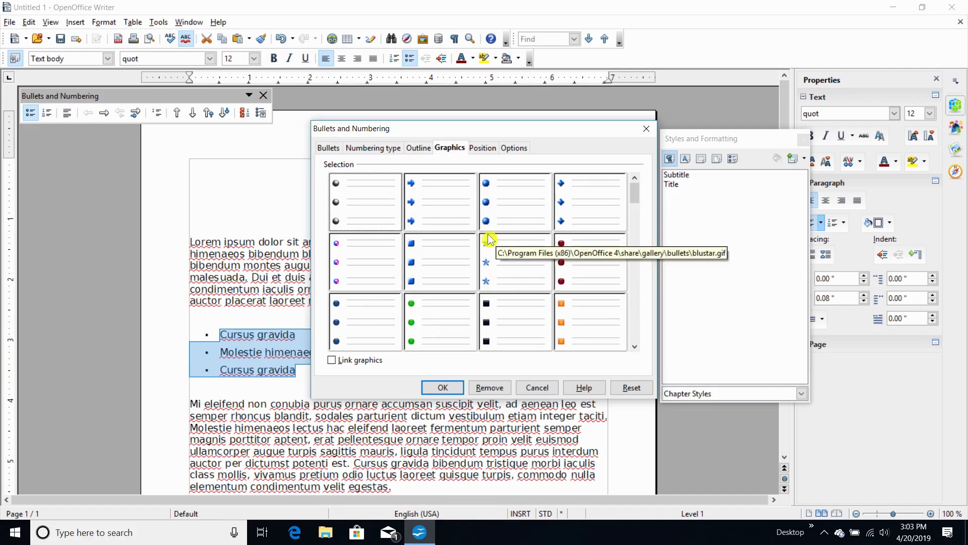
click(502, 258)
click(442, 388)
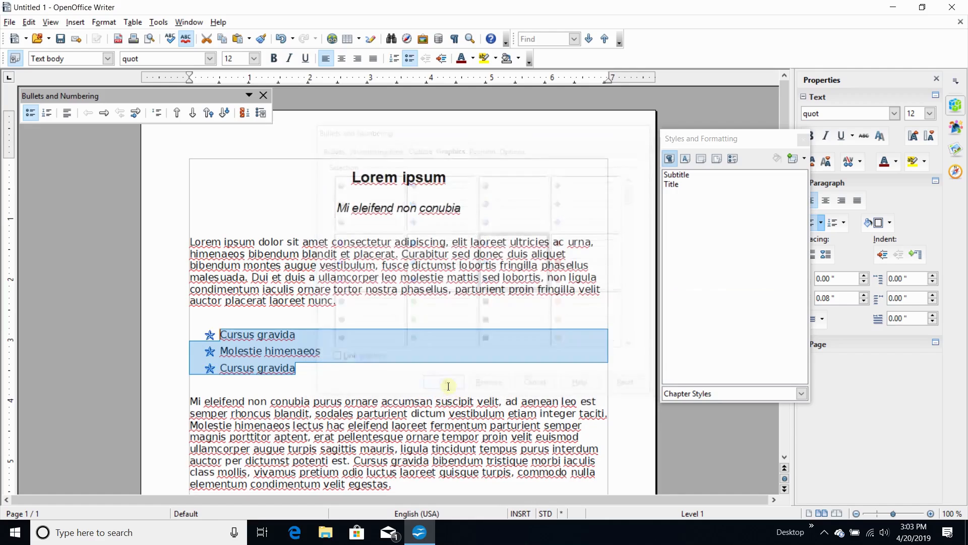
Look through the list position and option settings, and change the three list lines to the outlined arrowhead bullet
click(260, 113)
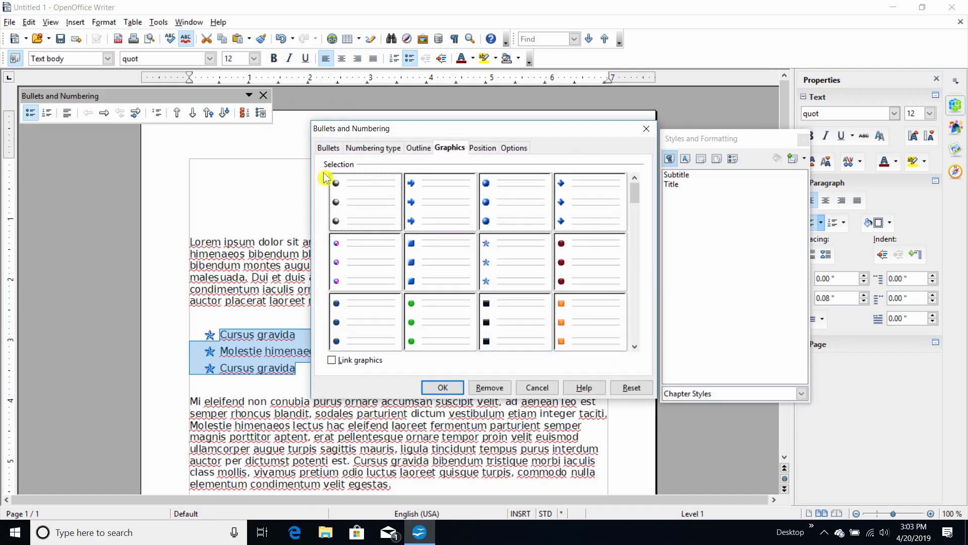
click(483, 148)
click(514, 148)
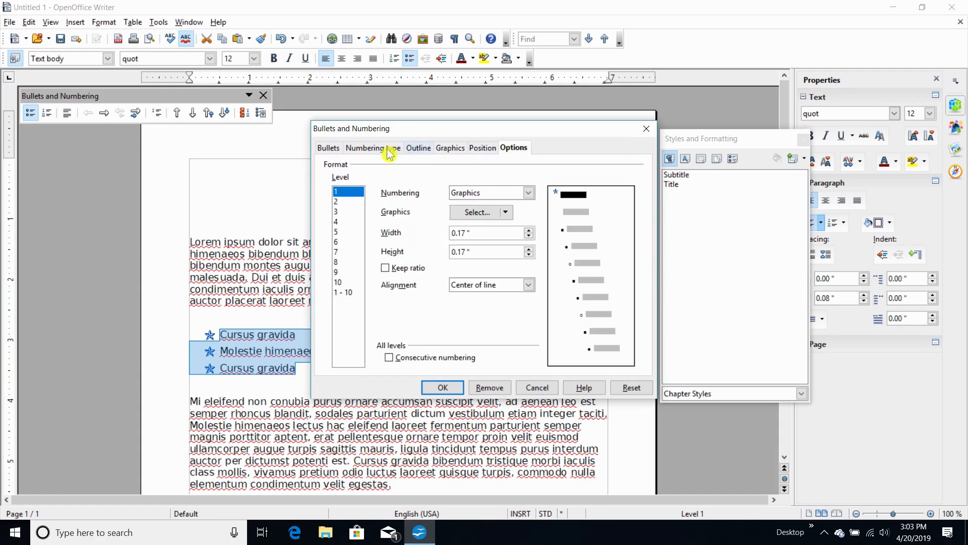
click(336, 152)
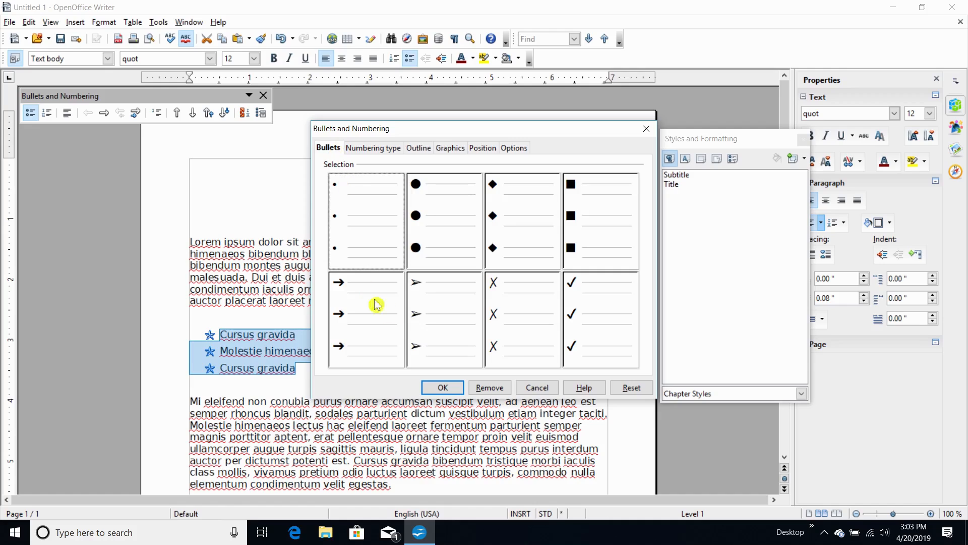
click(437, 323)
click(439, 387)
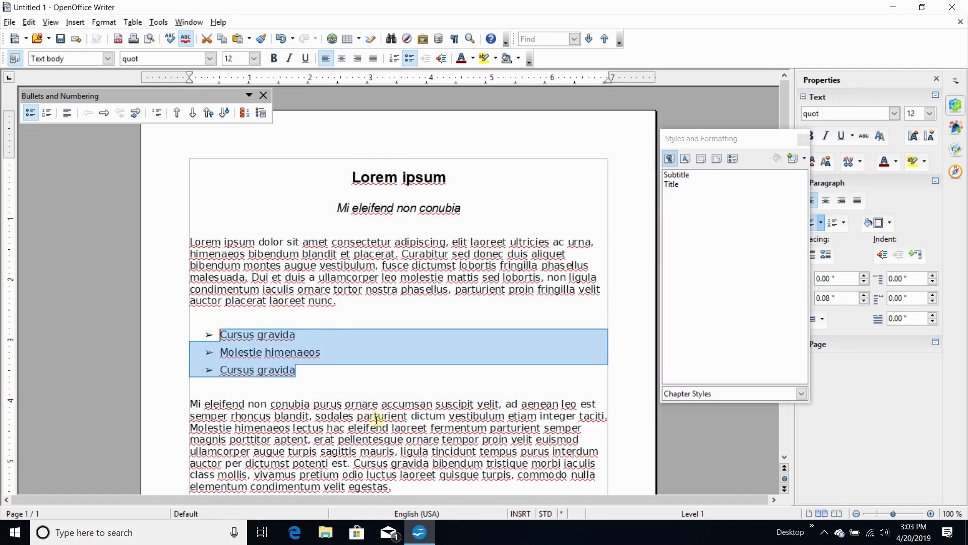
Change the three list lines to uppercase Roman numbering (I. II. III.)
click(261, 113)
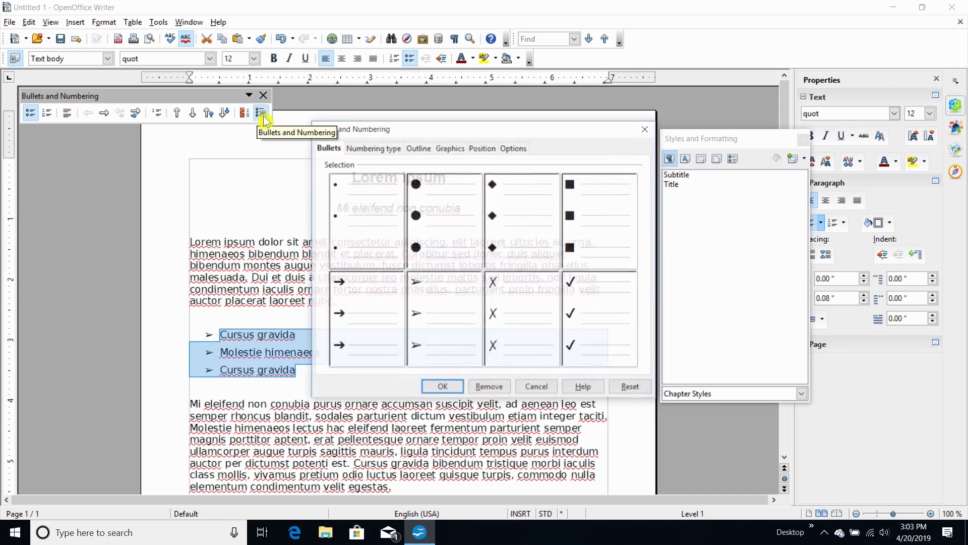
click(374, 147)
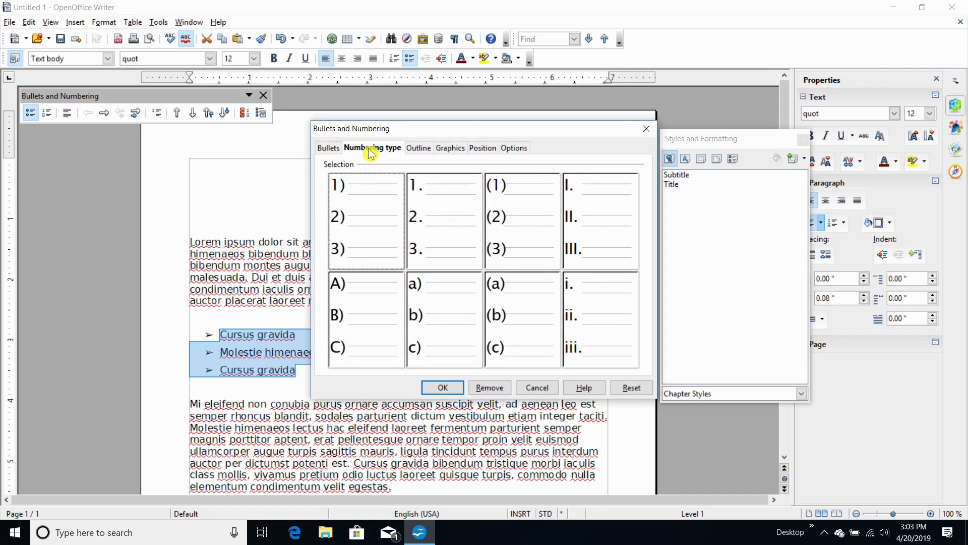
click(598, 248)
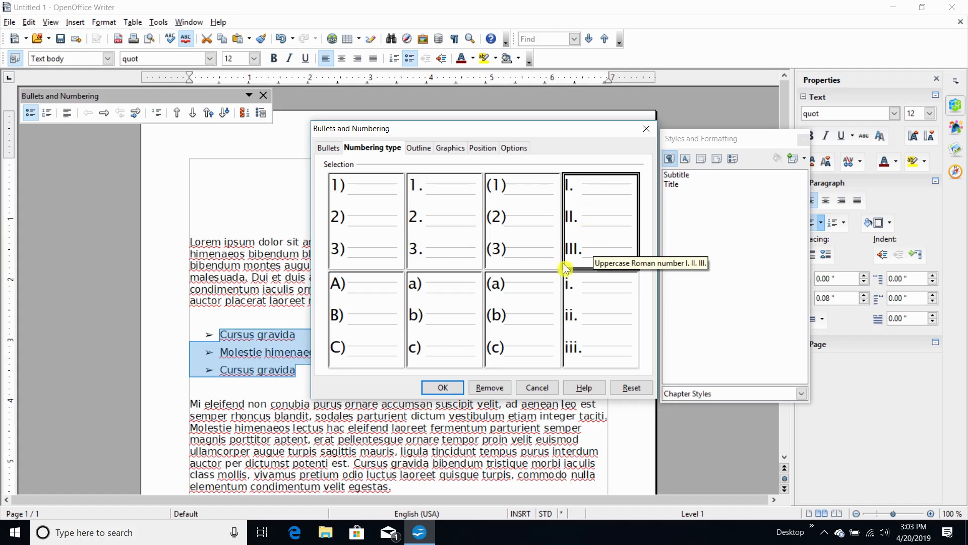
click(443, 388)
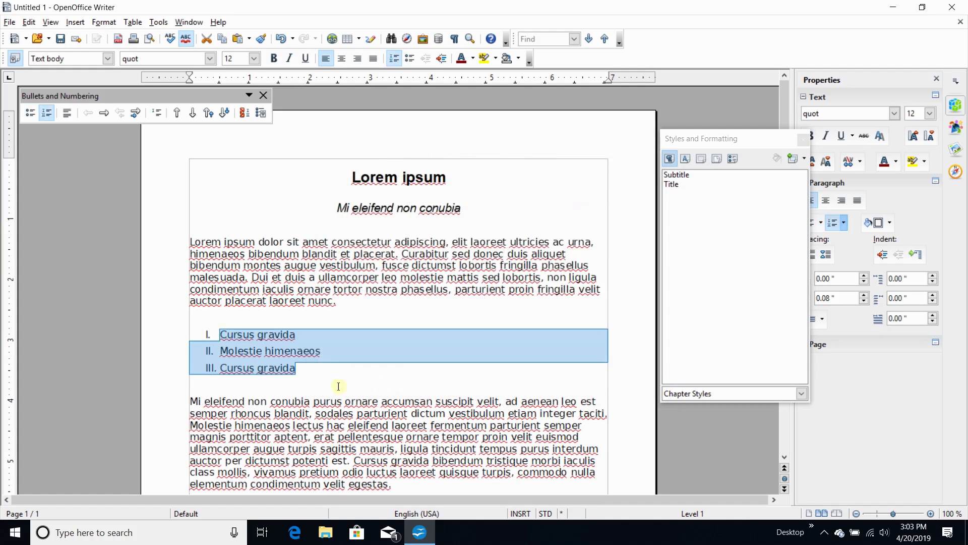
click(318, 389)
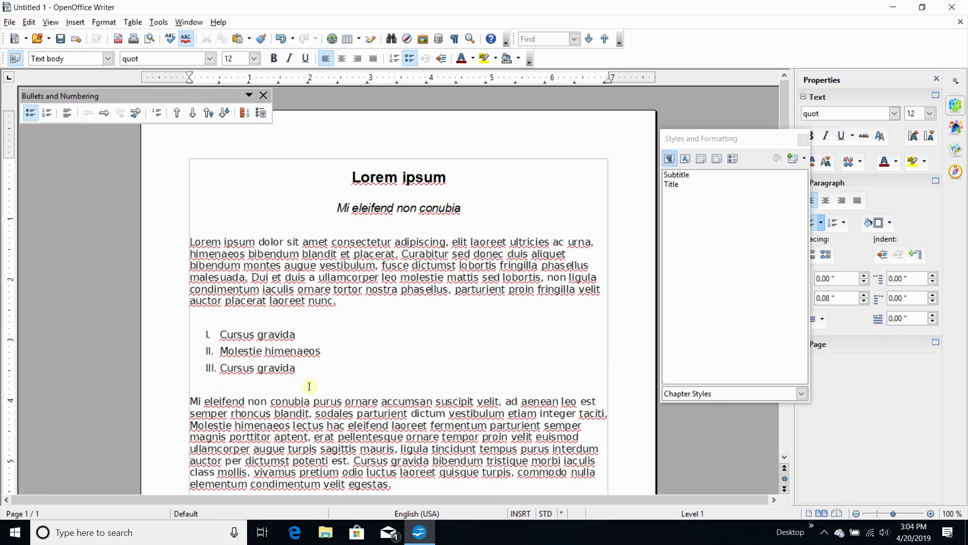
Increase the indent of all three Roman-numbered list lines by one level
drag(313, 369, 159, 332)
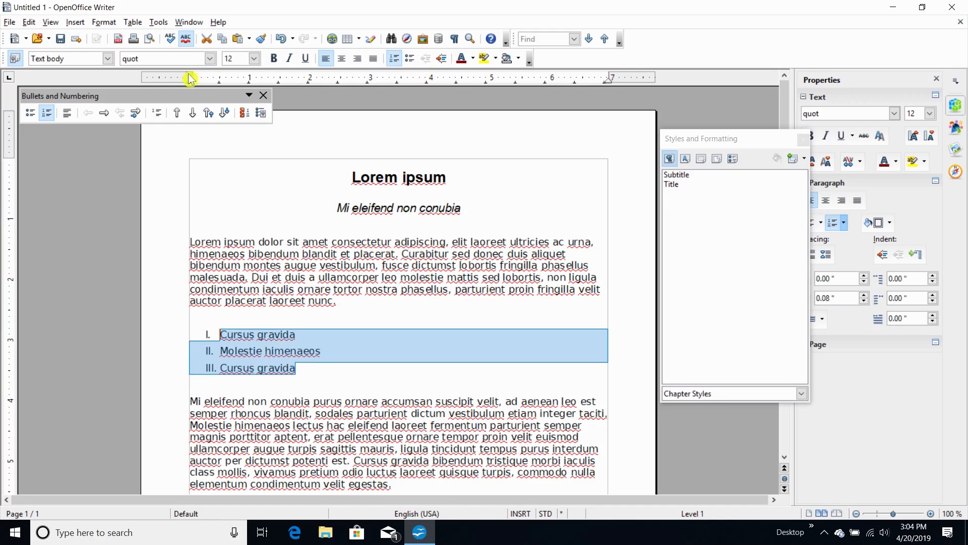
click(443, 60)
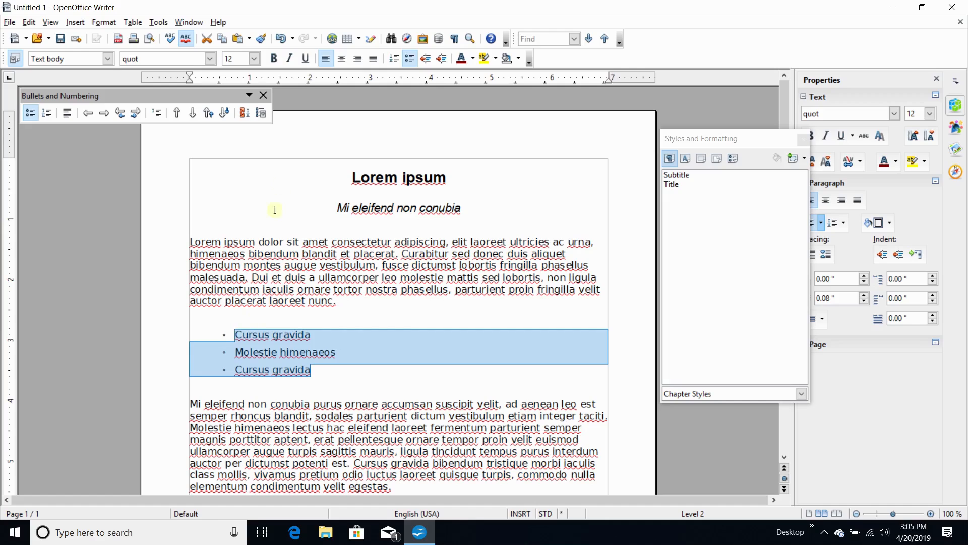
Apply uppercase Roman numbering (I. II. III.) to the three bulleted list lines
click(262, 117)
click(596, 214)
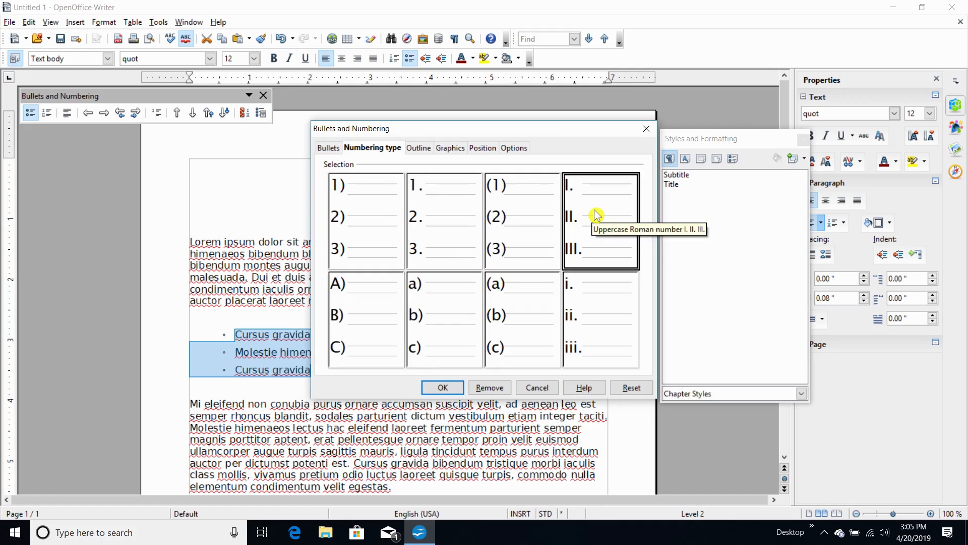
click(443, 387)
click(254, 439)
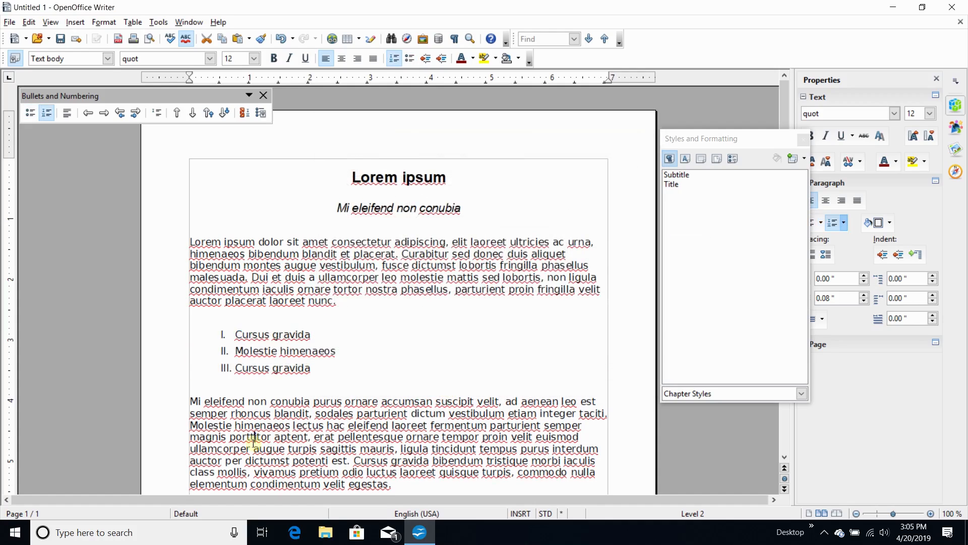
Copy the second paragraph's last sentence, starting "Cursus gravida bibendum", and paste it as a separate paragraph a few lines below
scroll(334, 398, down, 2)
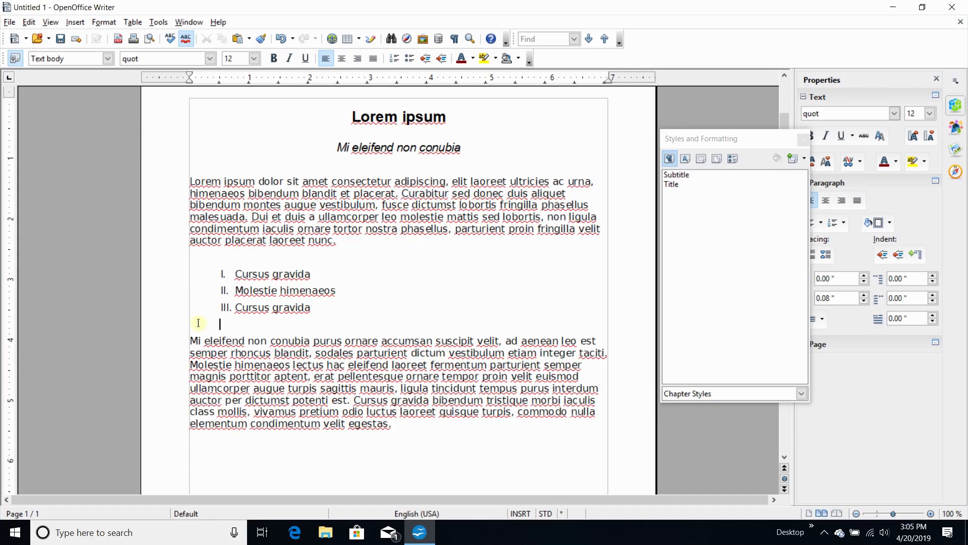
click(239, 439)
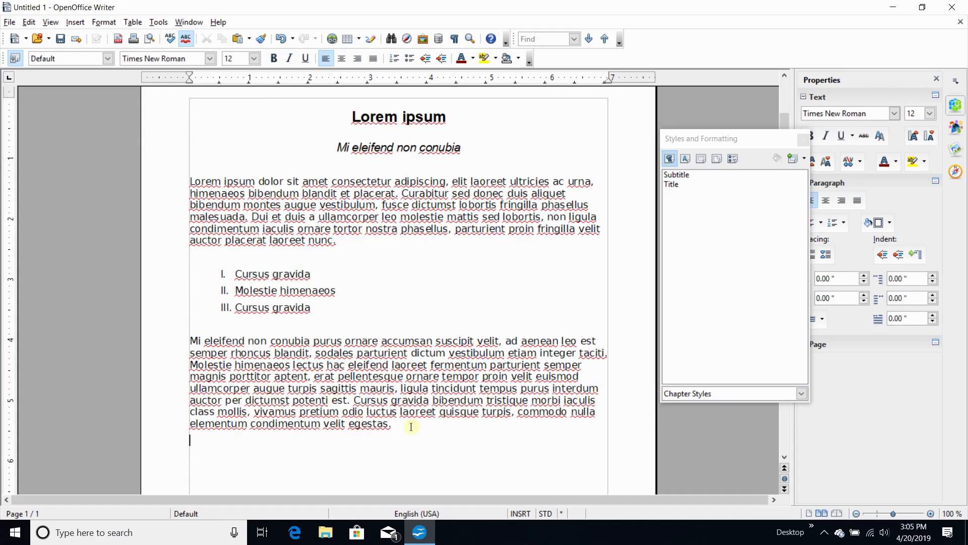
drag(411, 426, 356, 398)
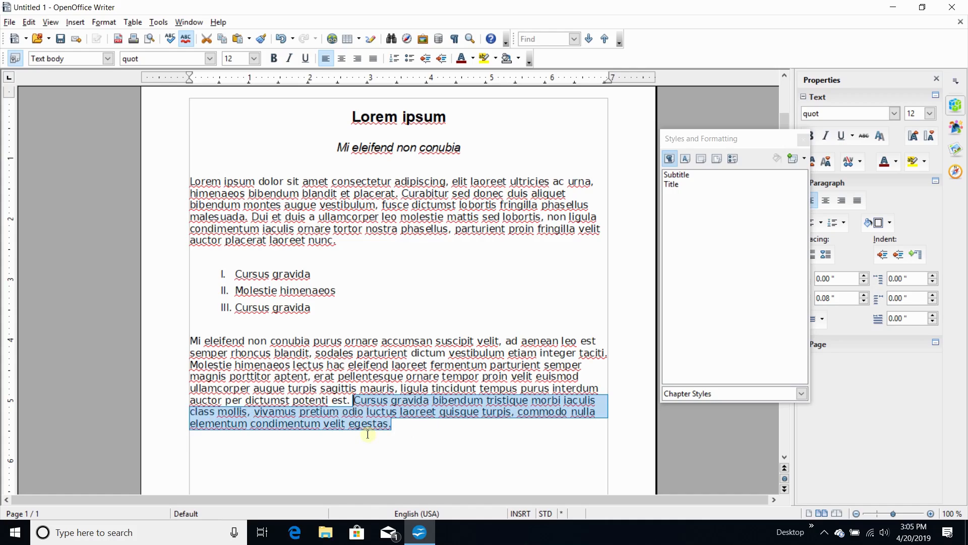
click(33, 23)
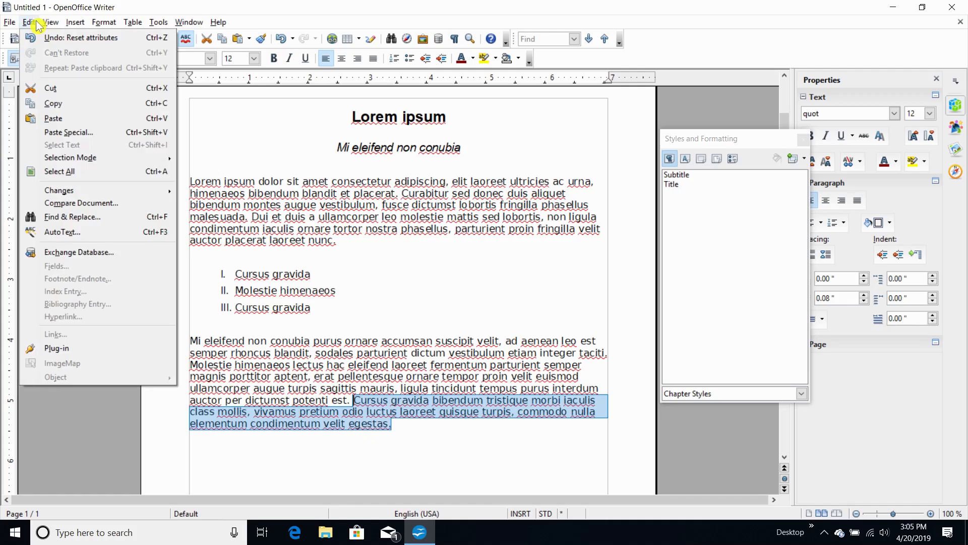
click(43, 105)
click(265, 432)
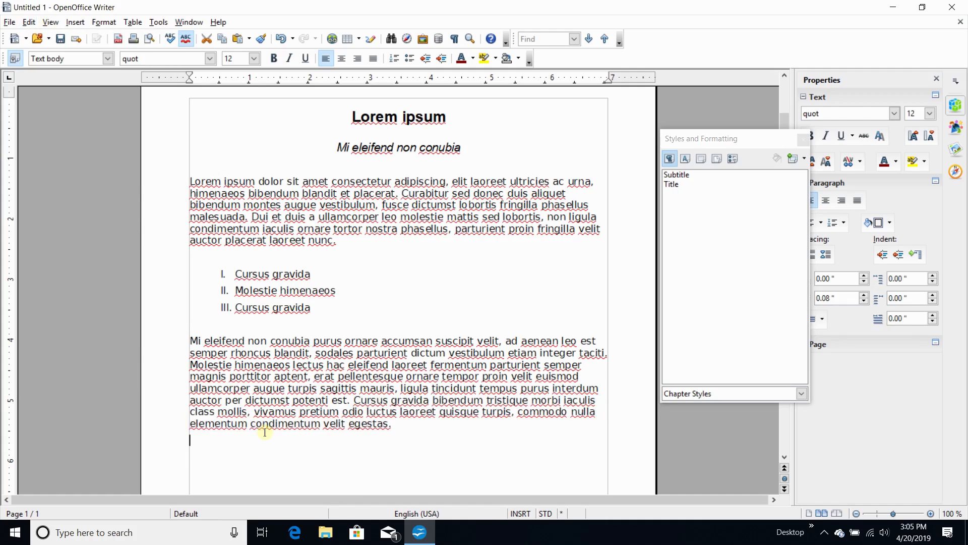
scroll(265, 434, down, 3)
scroll(233, 388, down, 5)
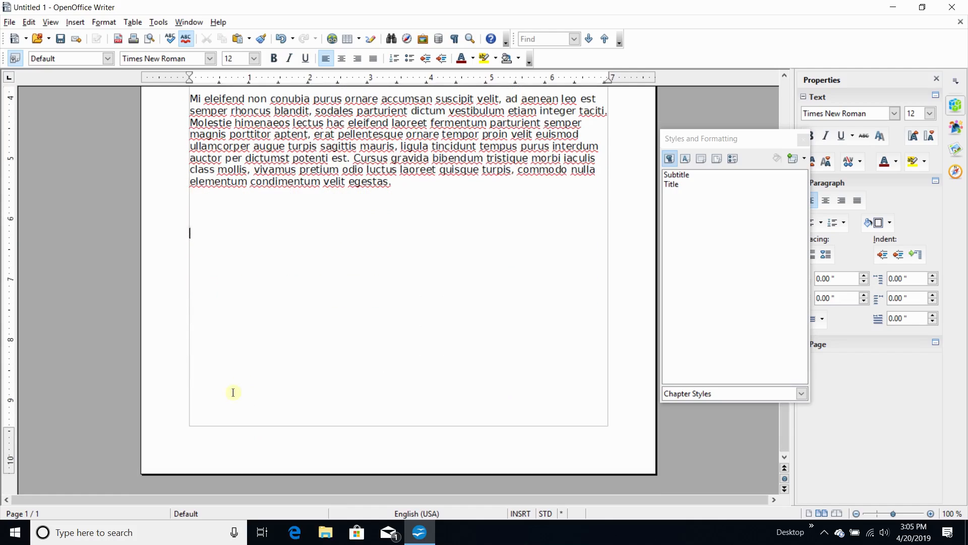
click(235, 392)
key(ctrl+v)
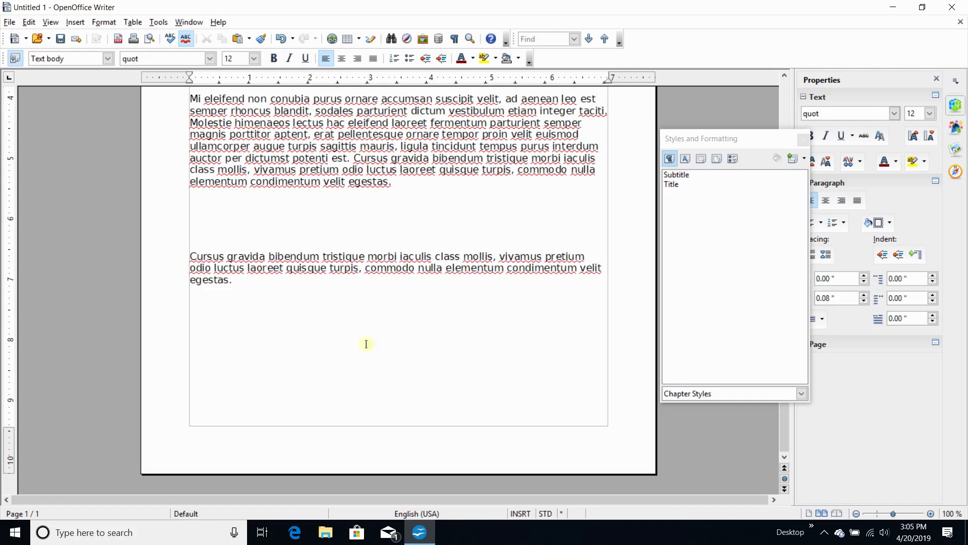
Show all styles in Styles and Formatting and apply the Caption paragraph style to the pasted "Cursus gravida bibendum" sentence
drag(281, 282, 190, 256)
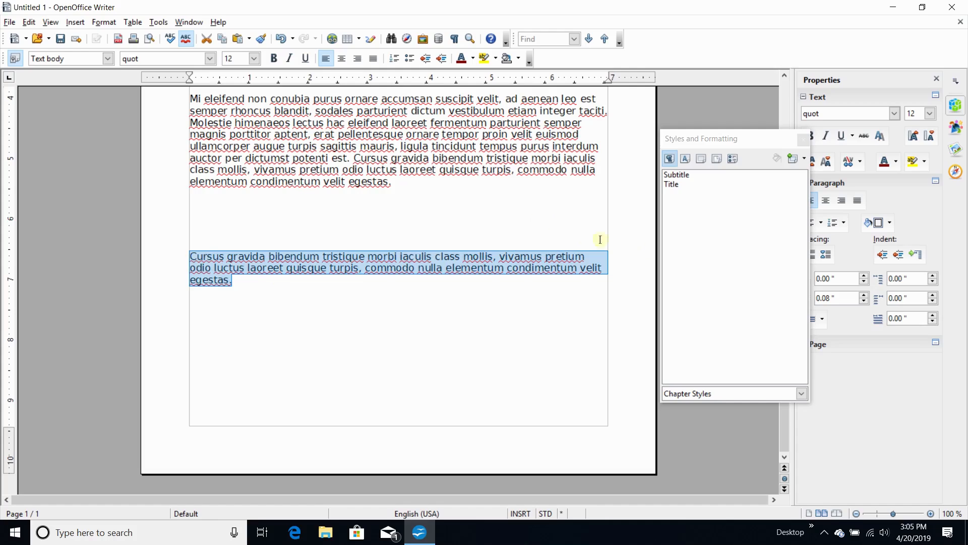
click(720, 143)
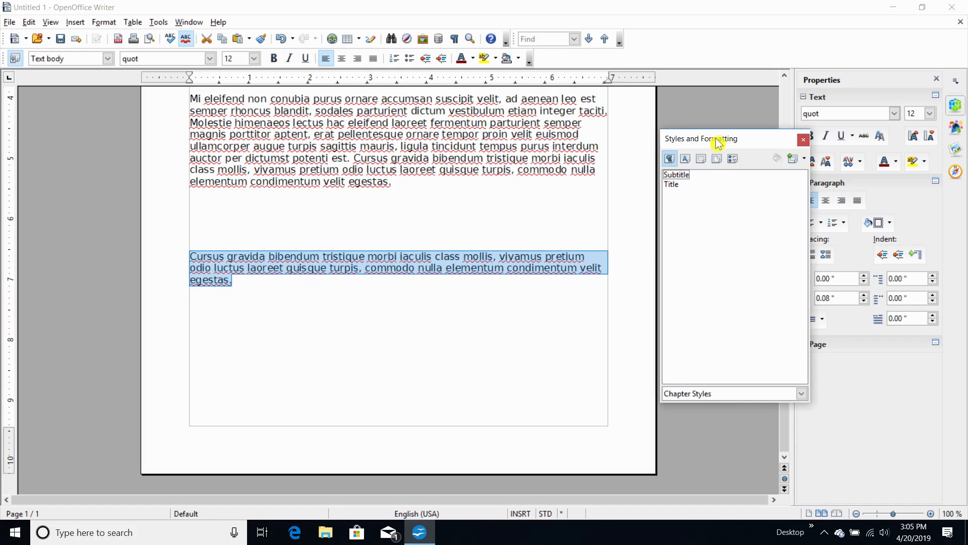
click(801, 393)
click(748, 414)
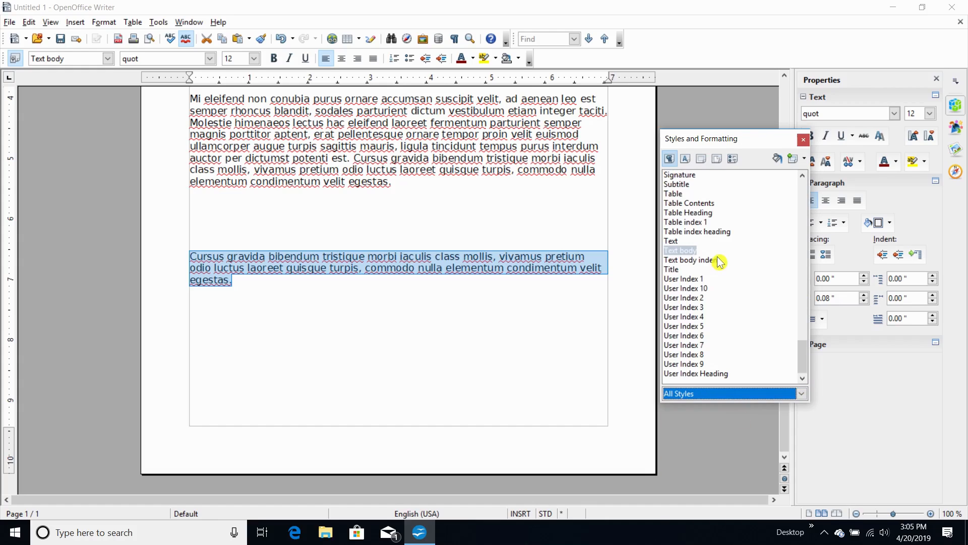
scroll(720, 262, up, 6)
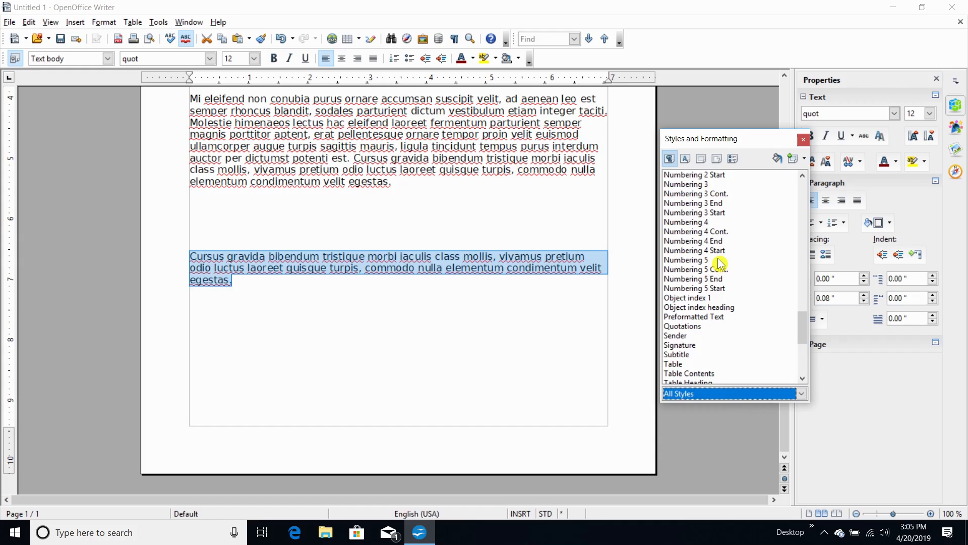
scroll(720, 263, up, 20)
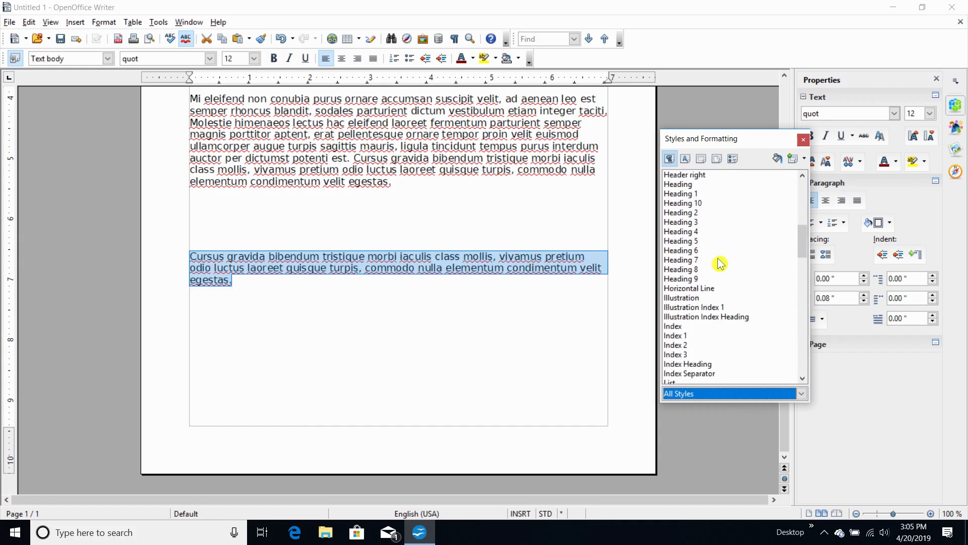
scroll(719, 262, up, 2)
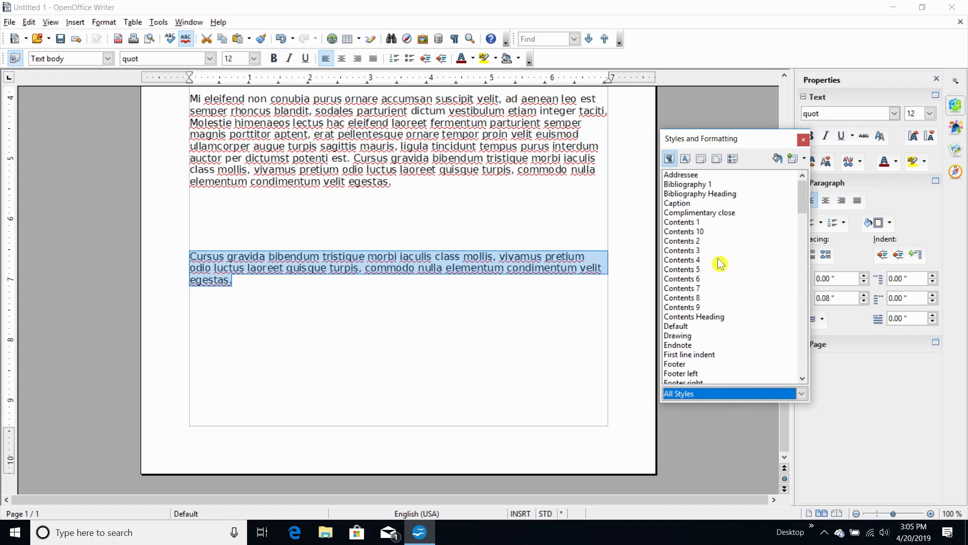
double_click(682, 204)
click(499, 312)
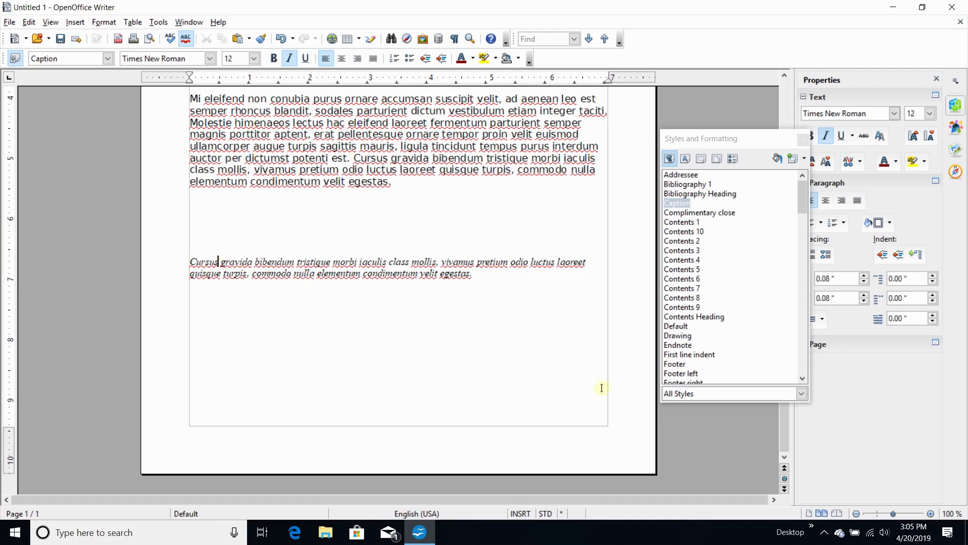
Insert blank lines above the italic caption sentence to push it down to the end of the page
key(Return)
key(Return)
key(Return)
key(Return)
key(Return)
key(Return)
key(Return)
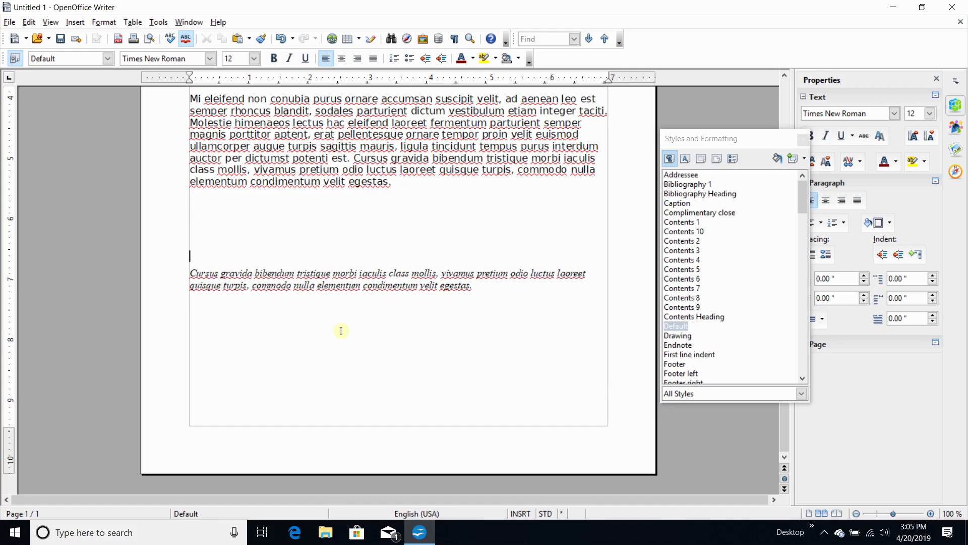
key(Return)
key(Return)
key(Return)
key(Return)
key(Return)
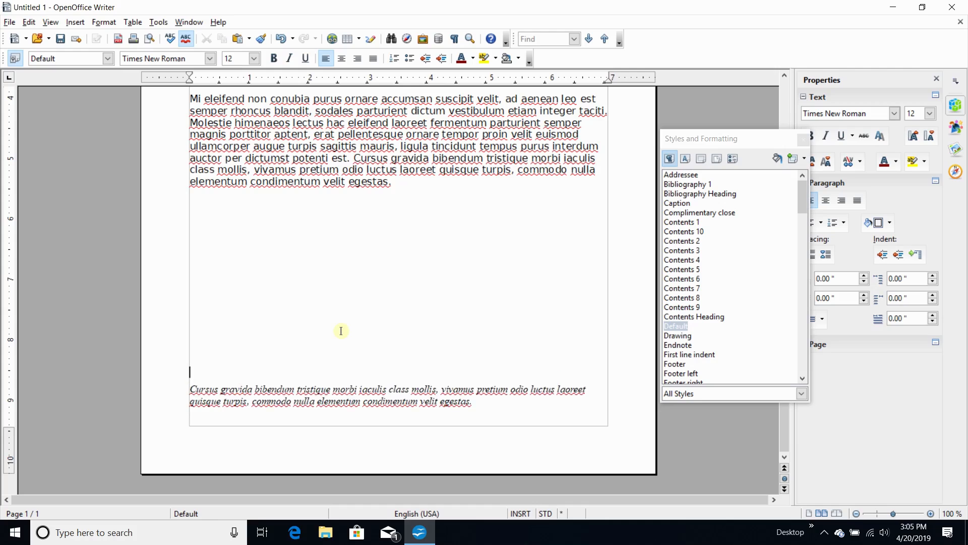
Move the Styles and Formatting window farther away from the page text
scroll(526, 343, up, 10)
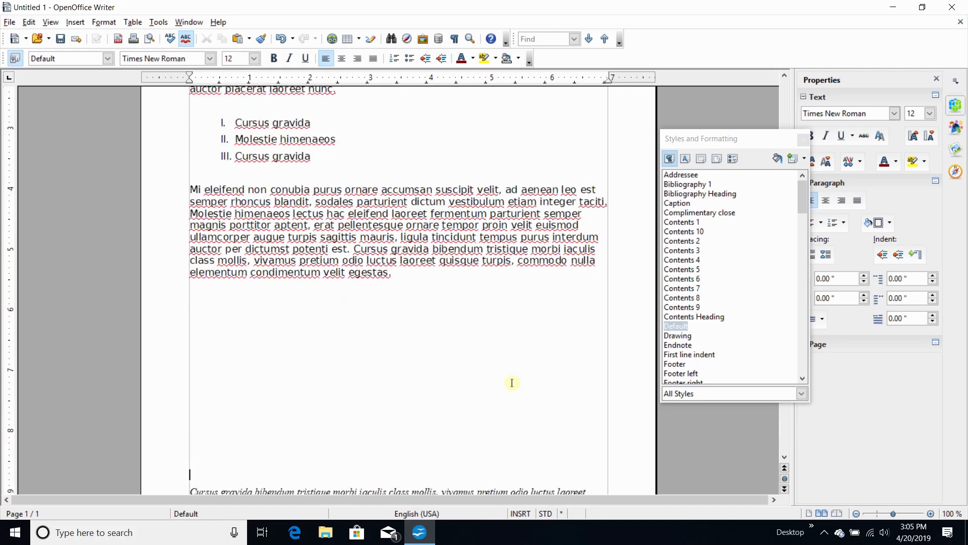
scroll(505, 378, down, 12)
scroll(494, 360, up, 11)
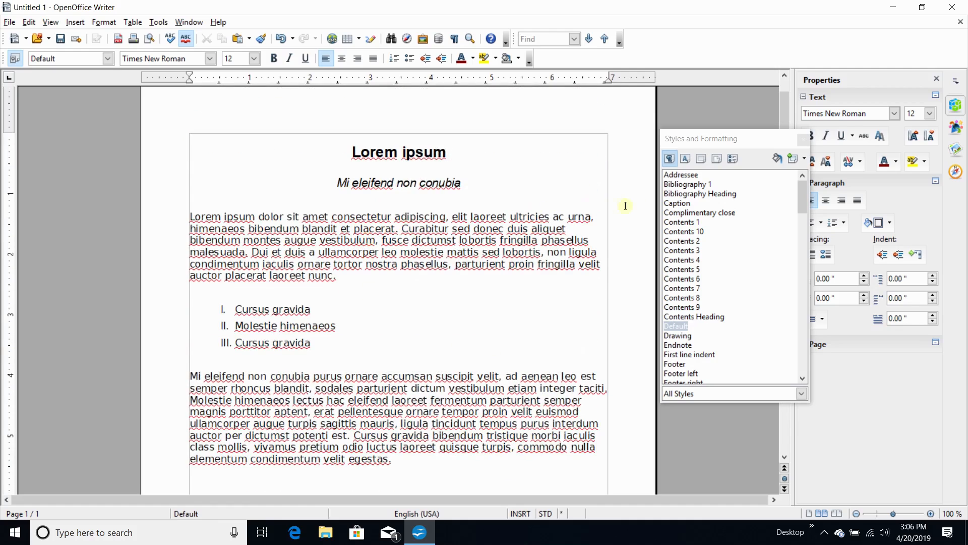
click(707, 142)
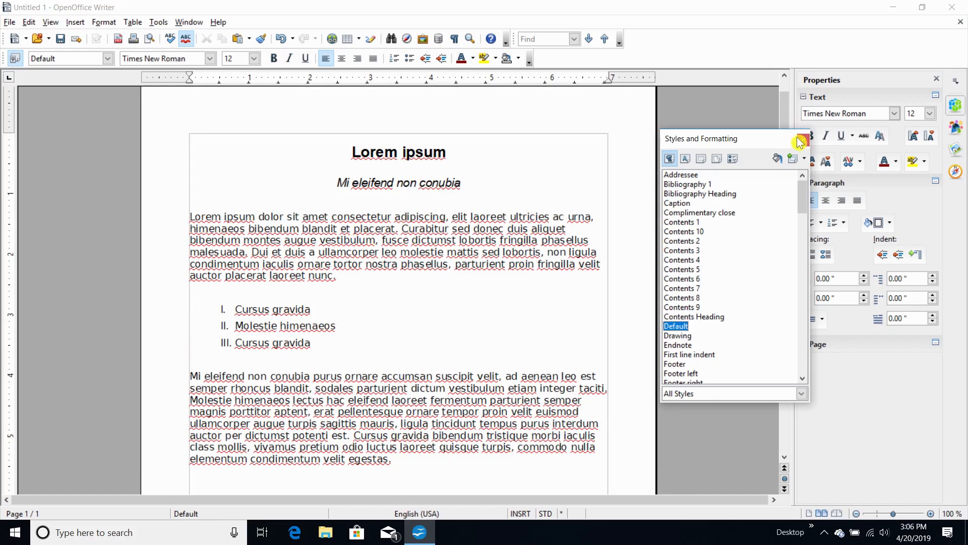
drag(756, 144, 771, 119)
scroll(423, 288, down, 5)
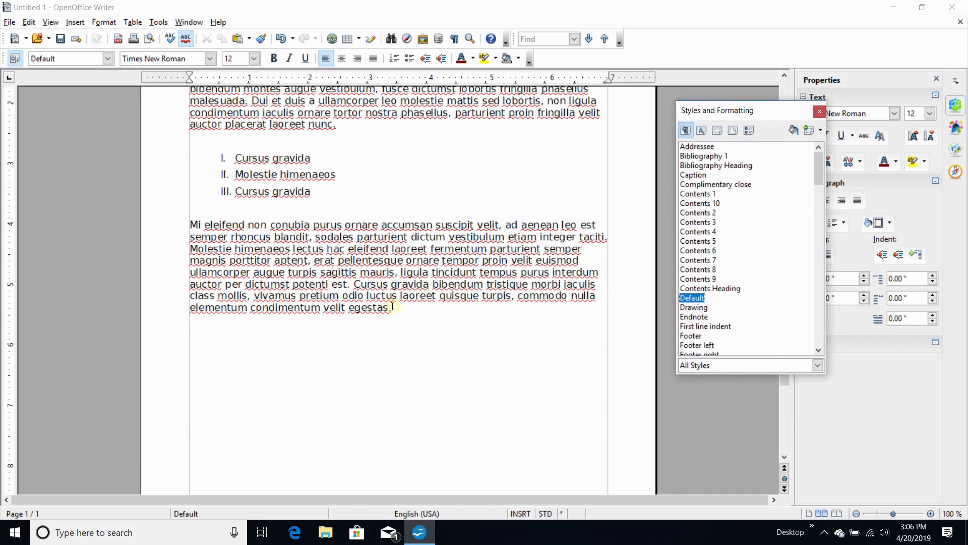
scroll(325, 276, up, 5)
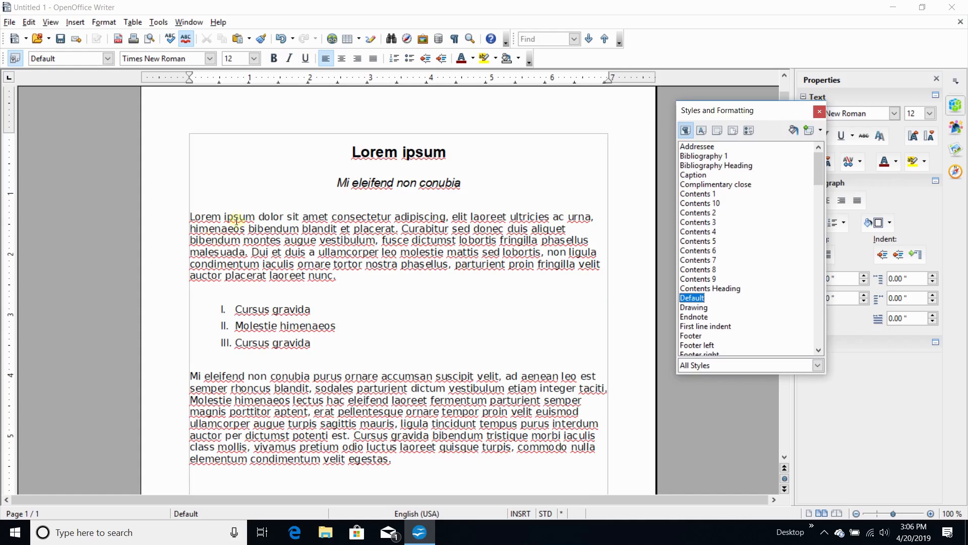
Set the word "vestibulum" in the first paragraph to Arial Black at size 14
drag(320, 240, 373, 240)
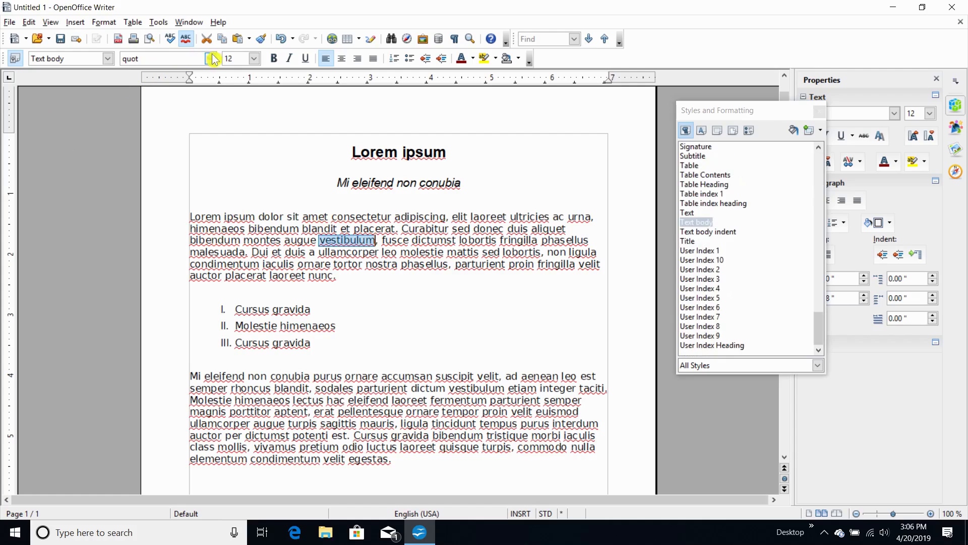
click(210, 59)
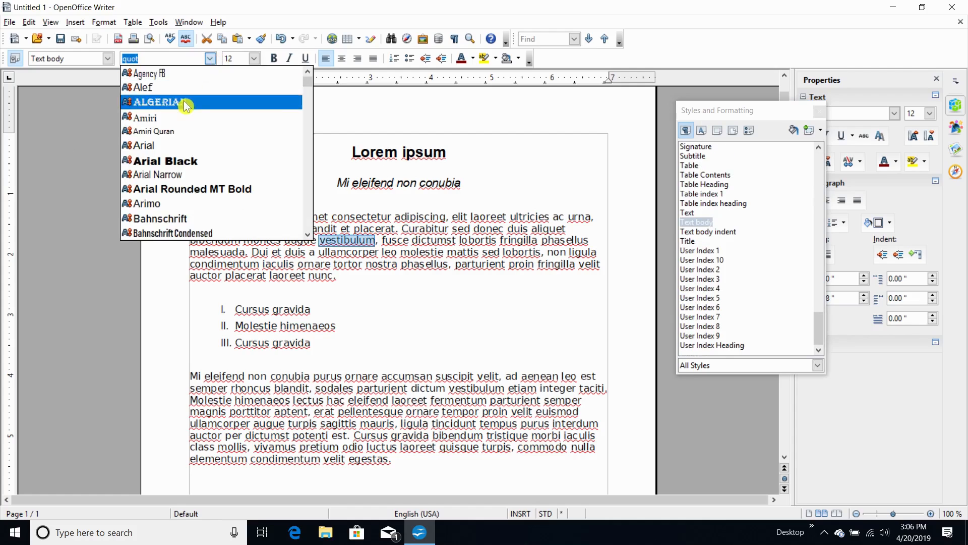
click(183, 160)
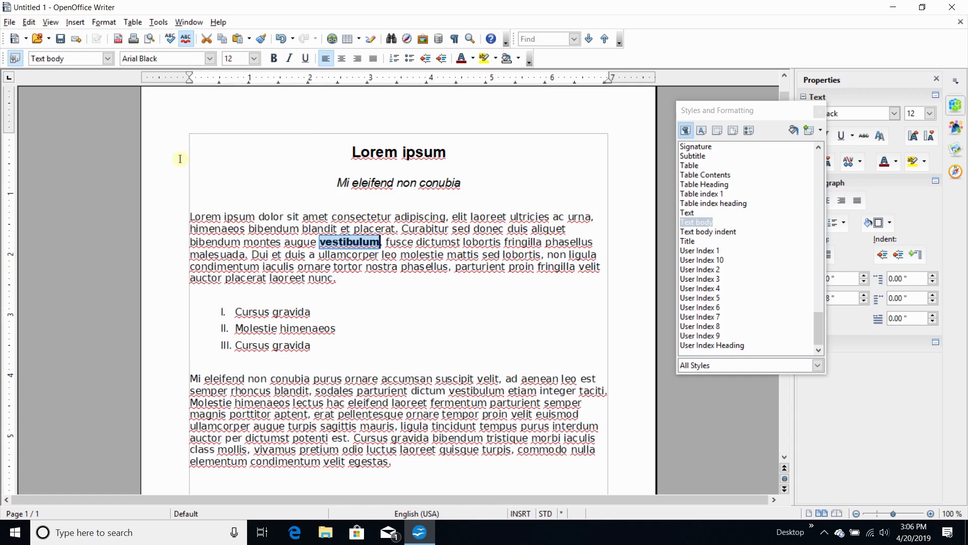
click(254, 59)
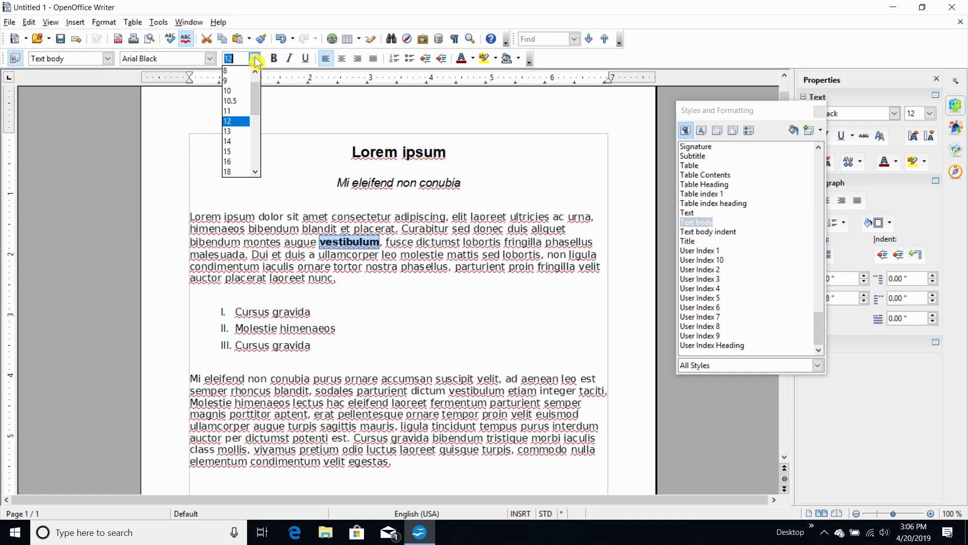
click(237, 143)
click(278, 293)
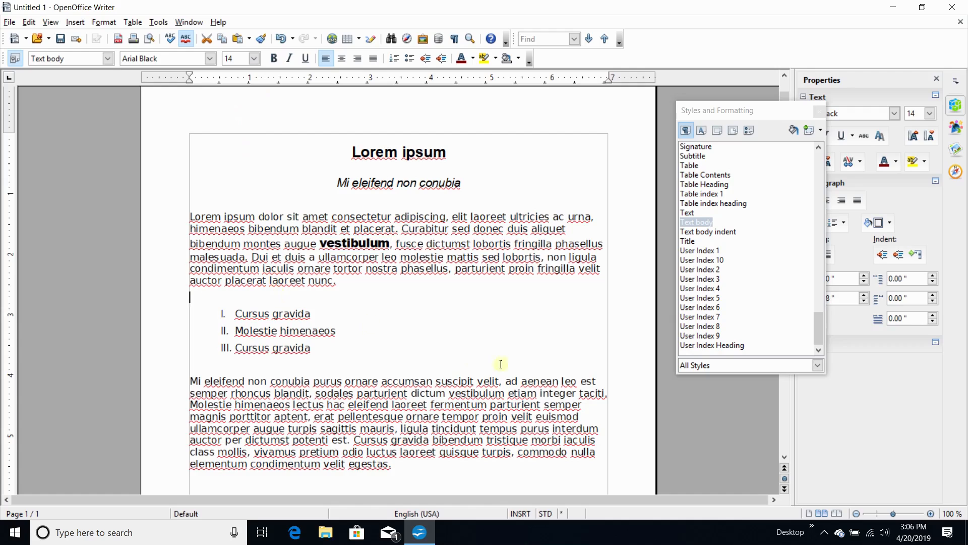
Look through the list of all paragraph styles and review the whole page from the title down to the caption
scroll(432, 319, down, 4)
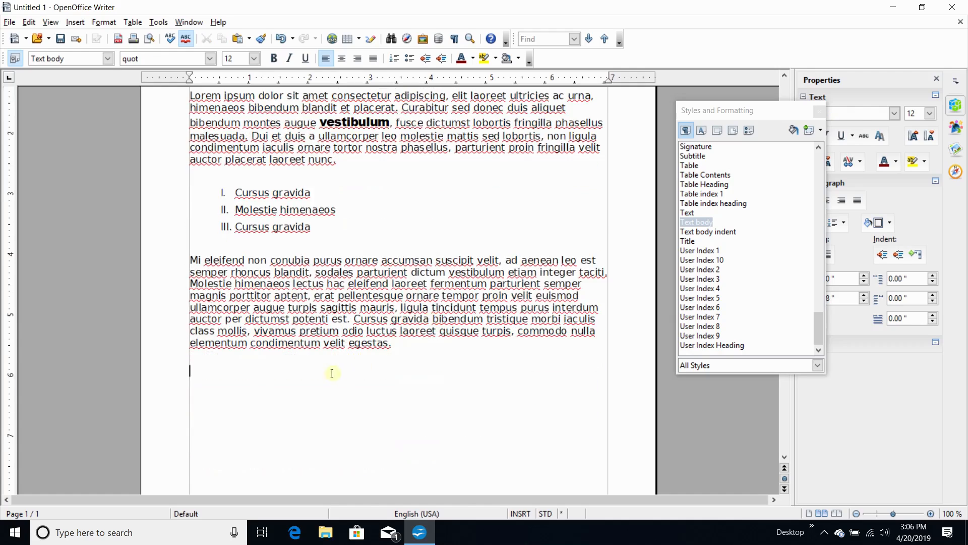
scroll(731, 215, down, 10)
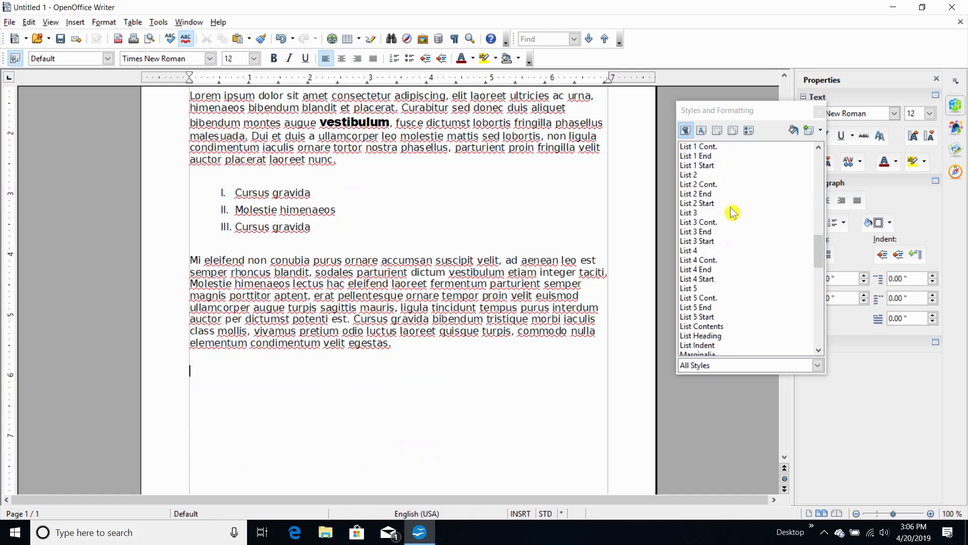
scroll(732, 213, down, 4)
scroll(733, 213, up, 20)
scroll(731, 216, up, 5)
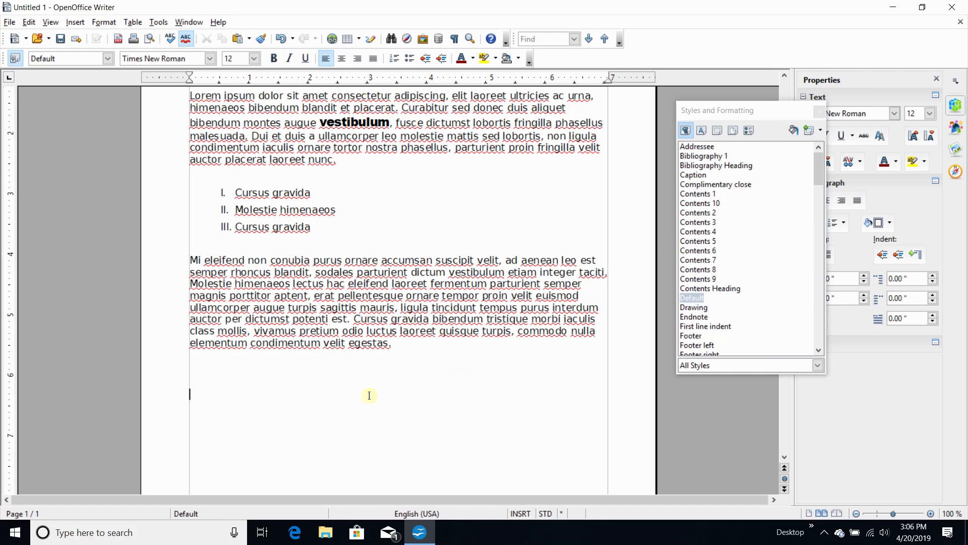
scroll(415, 357, down, 5)
scroll(417, 358, up, 9)
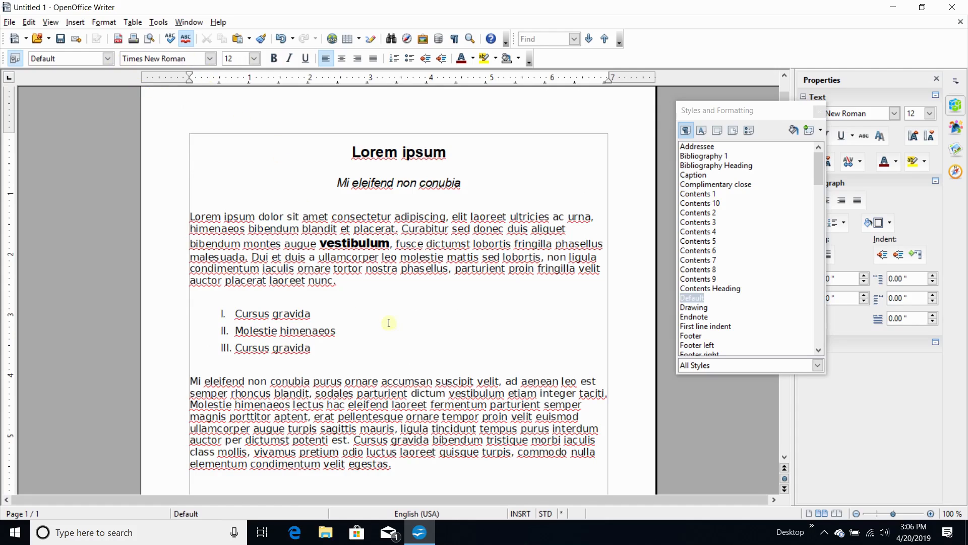
scroll(407, 416, down, 9)
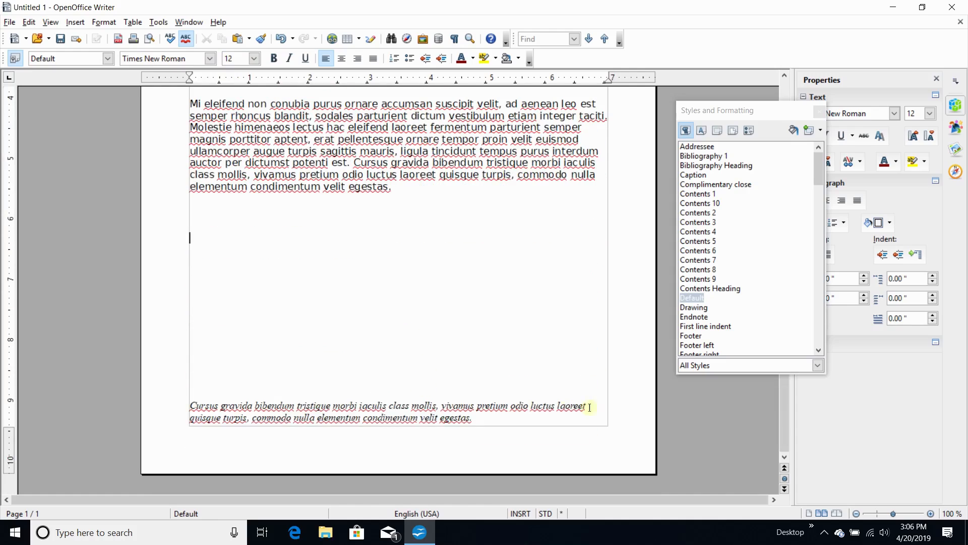
Minimize the document window to show the desktop
click(898, 9)
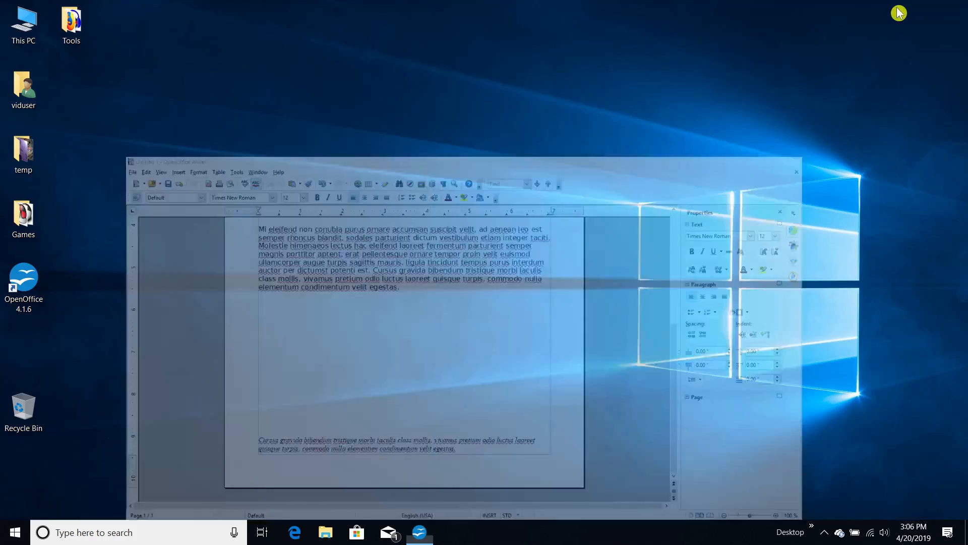